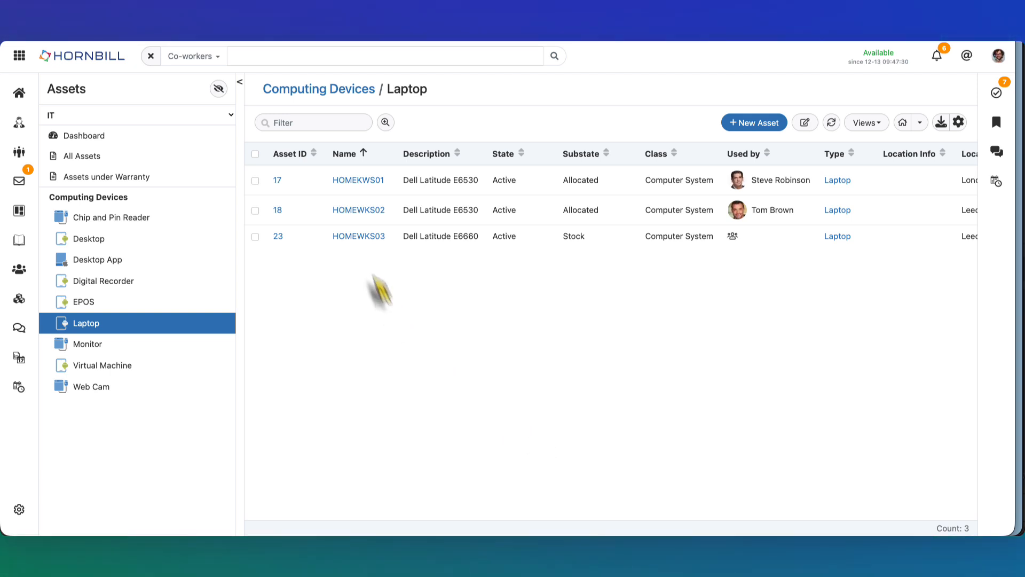
- Open the laptop asset HOMEKWS01 and review its depreciation information
{"action": "left_click", "coordinate": [363, 180]}
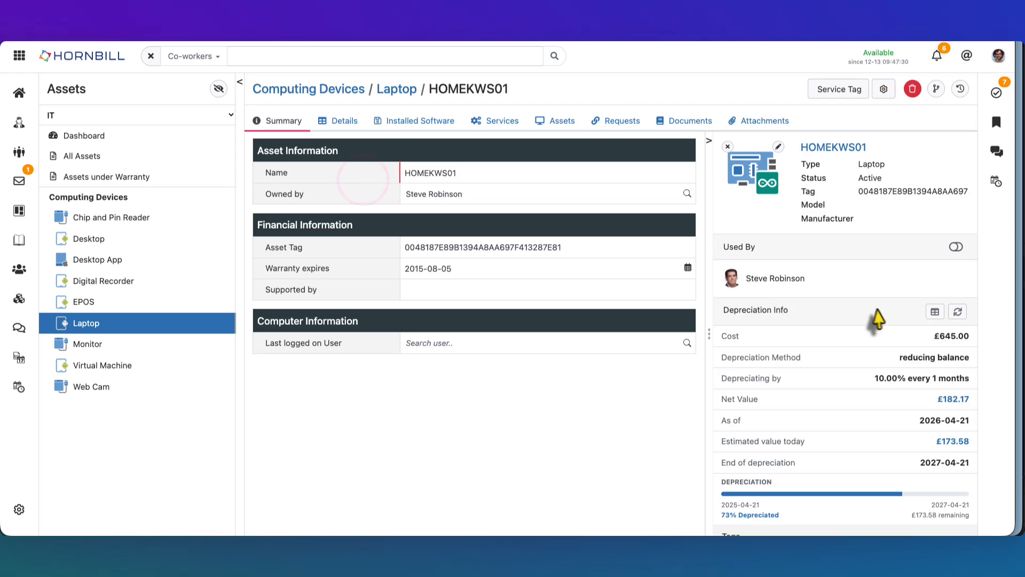
{"action": "scroll", "coordinate": [875, 321], "scroll_direction": "down", "scroll_amount": 3}
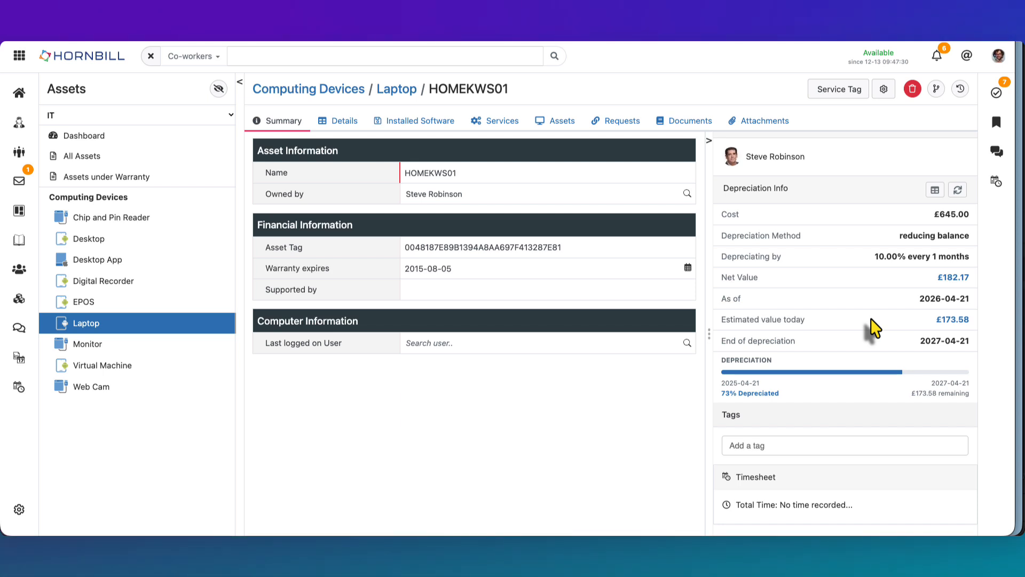
- Open the asset type management page in the Service Manager configuration
{"action": "left_click", "coordinate": [19, 509]}
{"action": "left_click", "coordinate": [161, 119]}
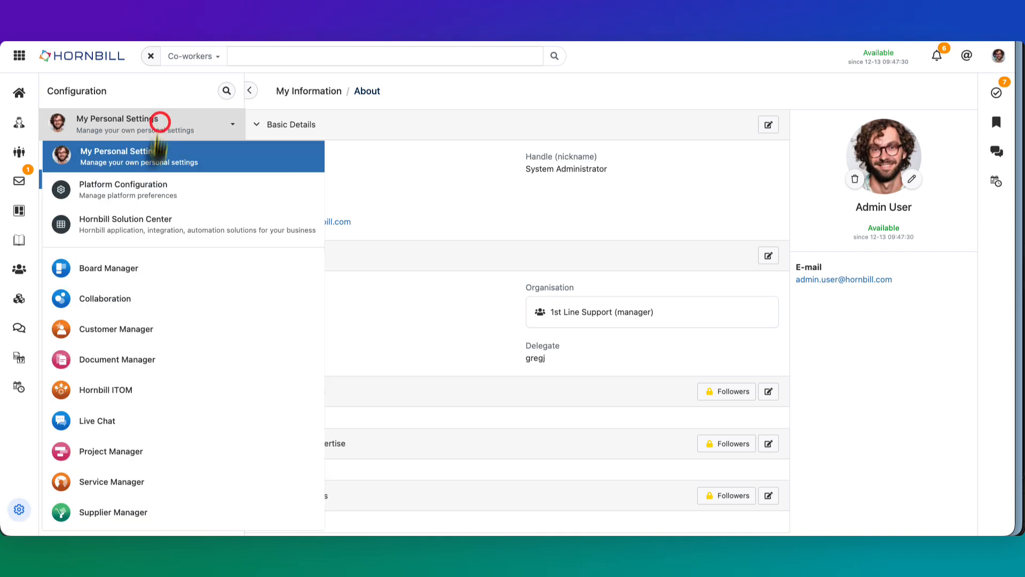
{"action": "left_click", "coordinate": [174, 476]}
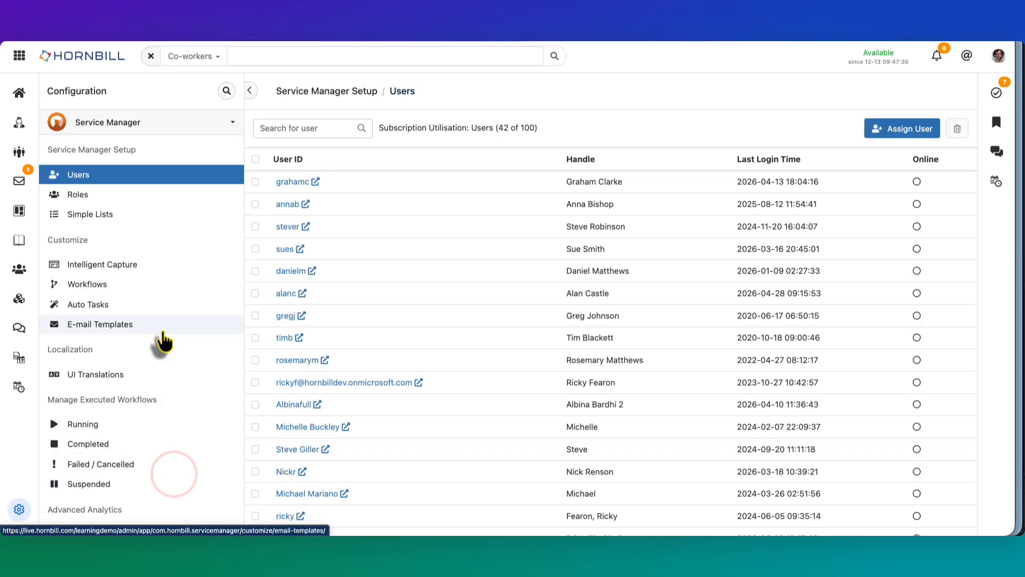
{"action": "scroll", "coordinate": [160, 342], "scroll_direction": "down", "scroll_amount": 9}
{"action": "scroll", "coordinate": [162, 340], "scroll_direction": "down", "scroll_amount": 5}
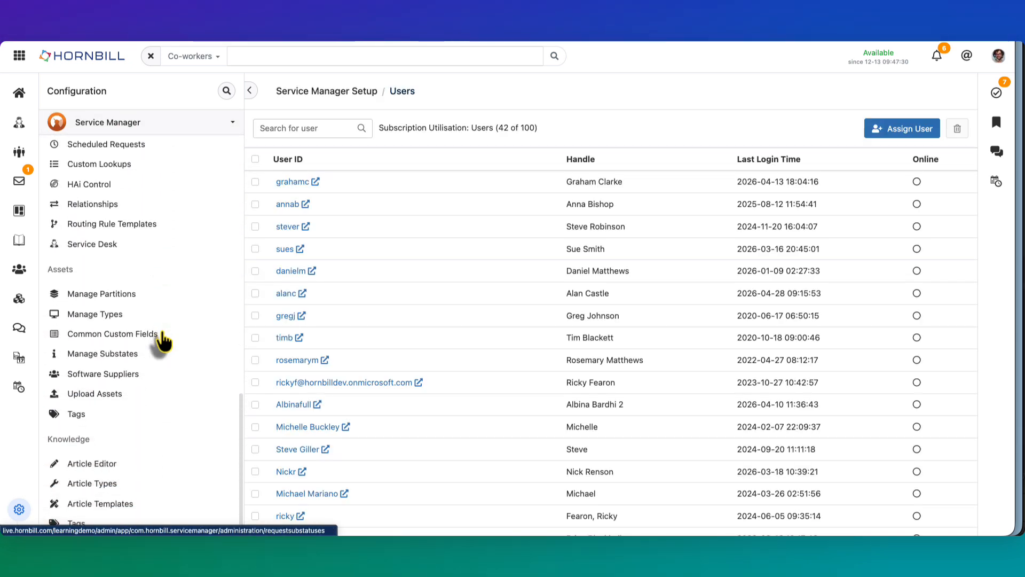
{"action": "left_click", "coordinate": [134, 319]}
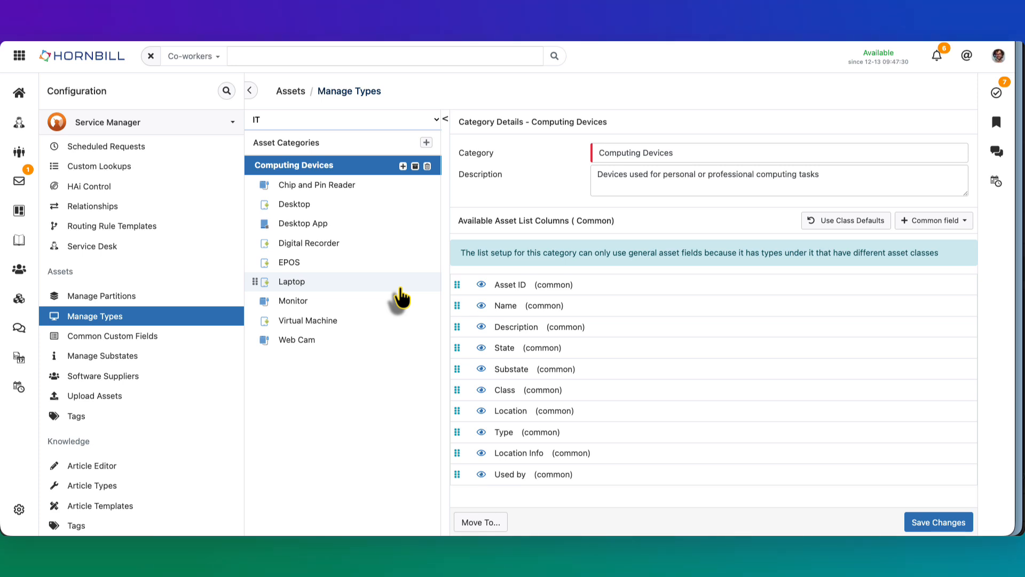
- Filter the common fields by "dep" and add all matches to the first column of the Laptop type's detail fields
{"action": "left_click", "coordinate": [289, 283]}
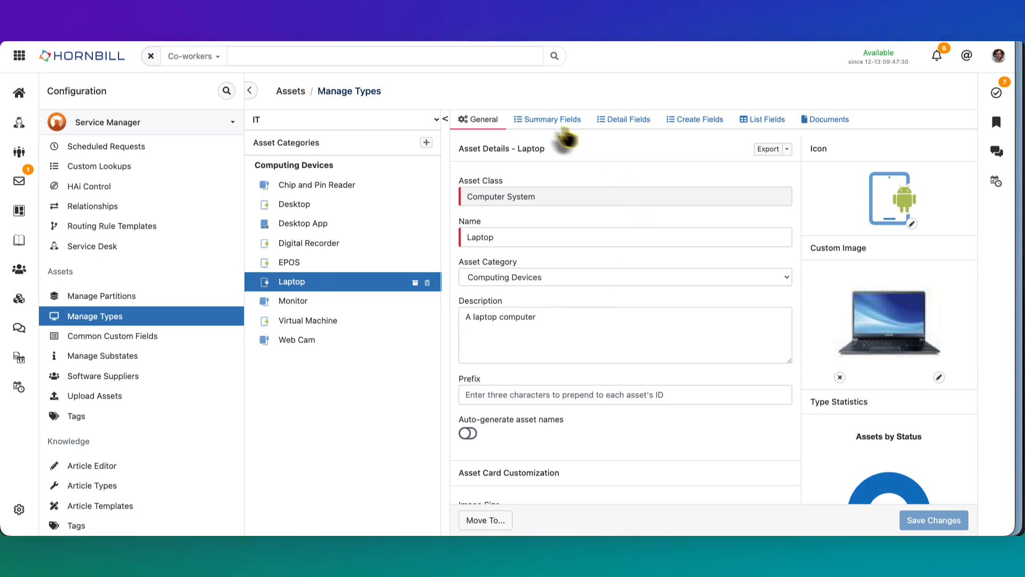
{"action": "left_click", "coordinate": [631, 118]}
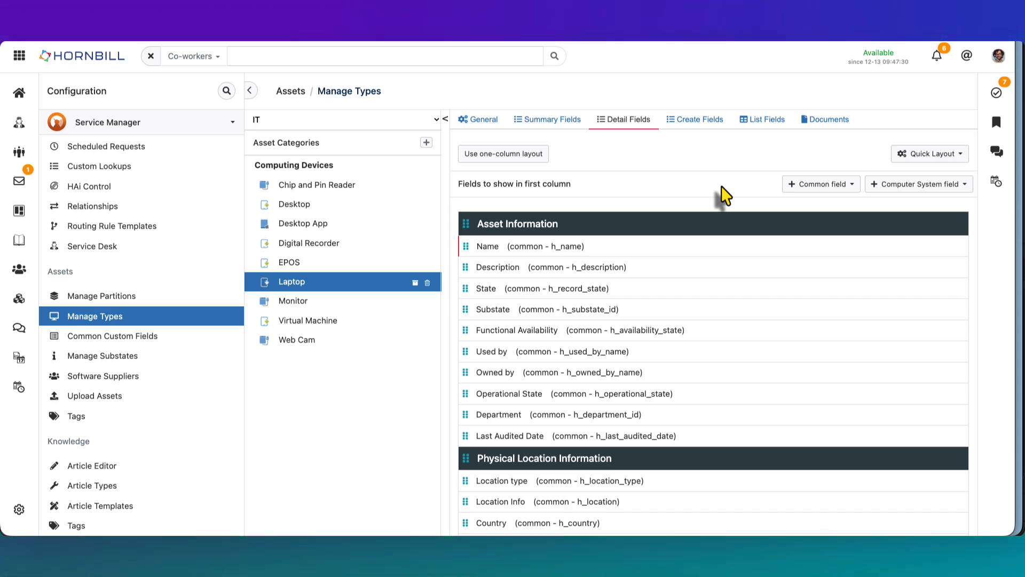
{"action": "left_click", "coordinate": [833, 187]}
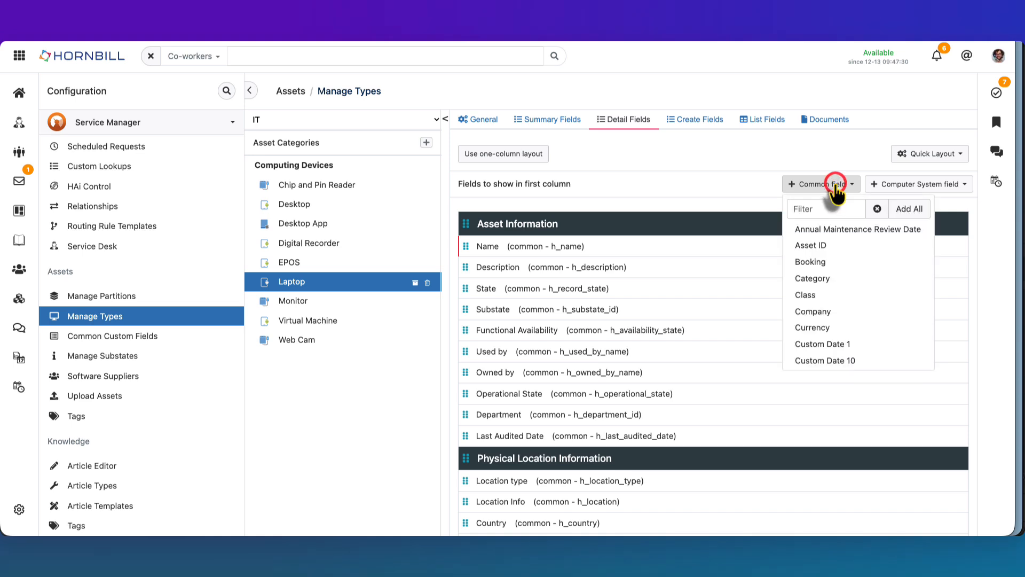
{"action": "left_click", "coordinate": [827, 208]}
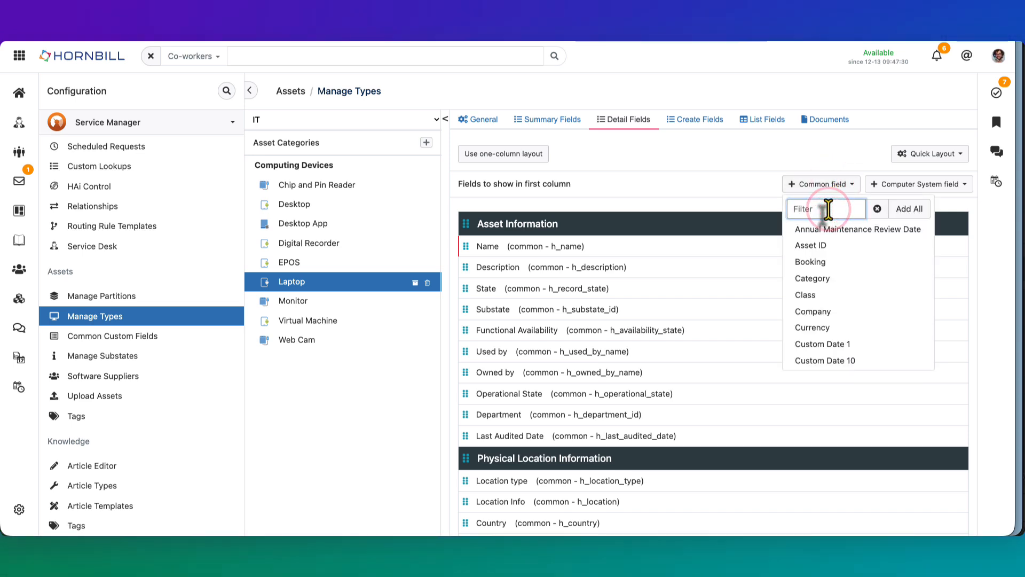
{"action": "type", "text": "dep"}
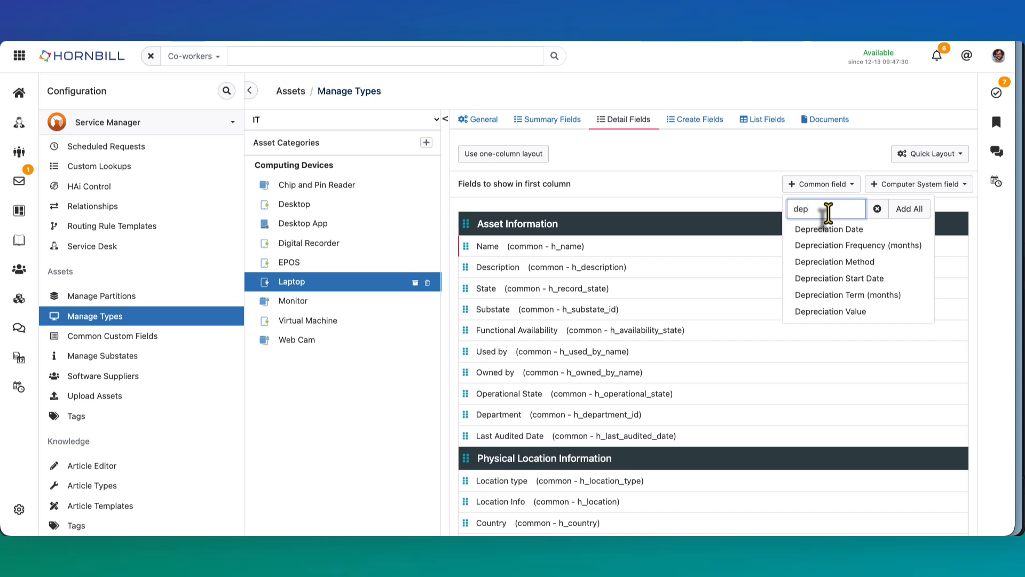
{"action": "left_click", "coordinate": [918, 210]}
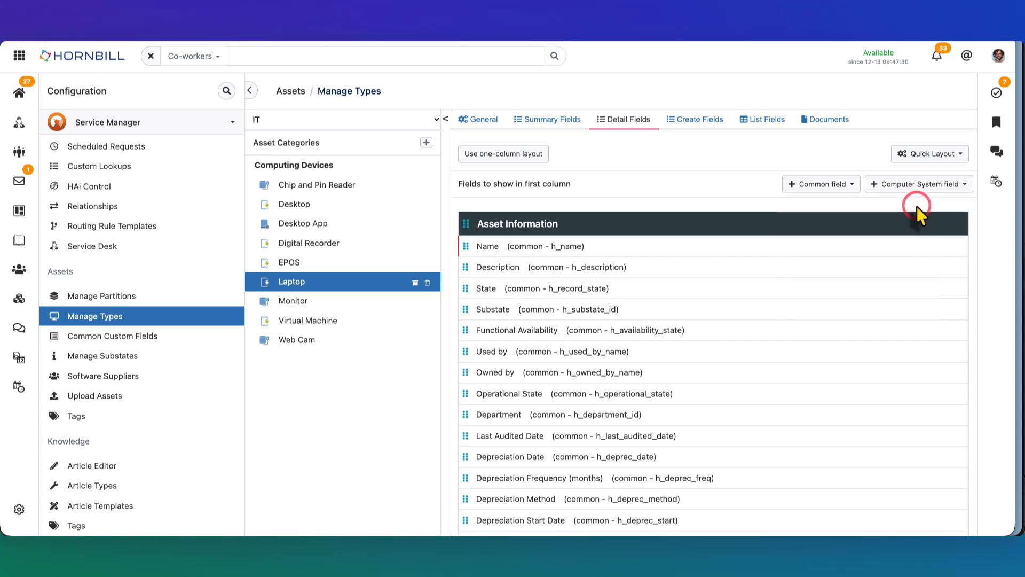
- Review the added depreciation fields and check the Financial Information section for the Cost field
{"action": "scroll", "coordinate": [913, 253], "scroll_direction": "down", "scroll_amount": 5}
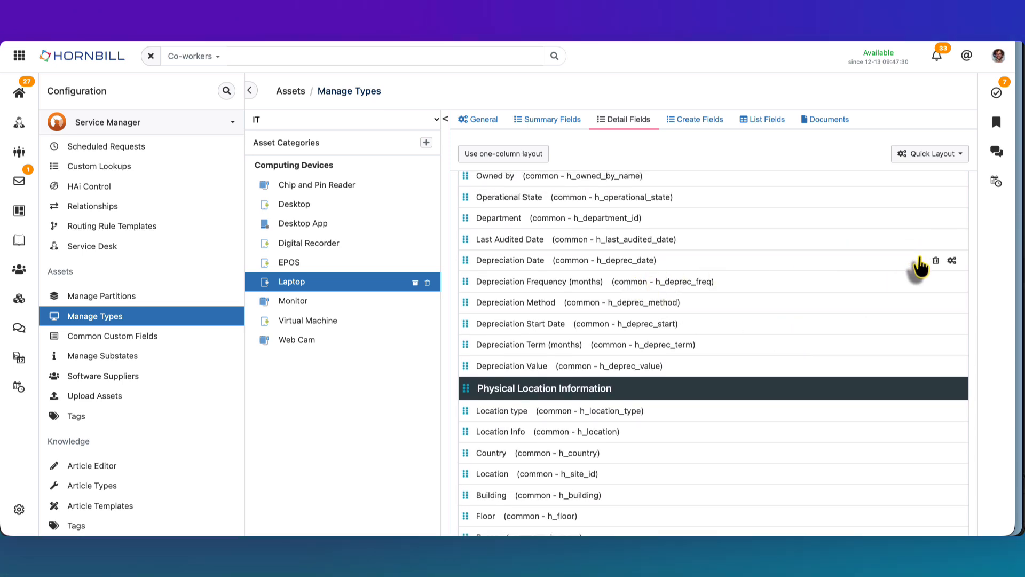
{"action": "left_click", "coordinate": [861, 264]}
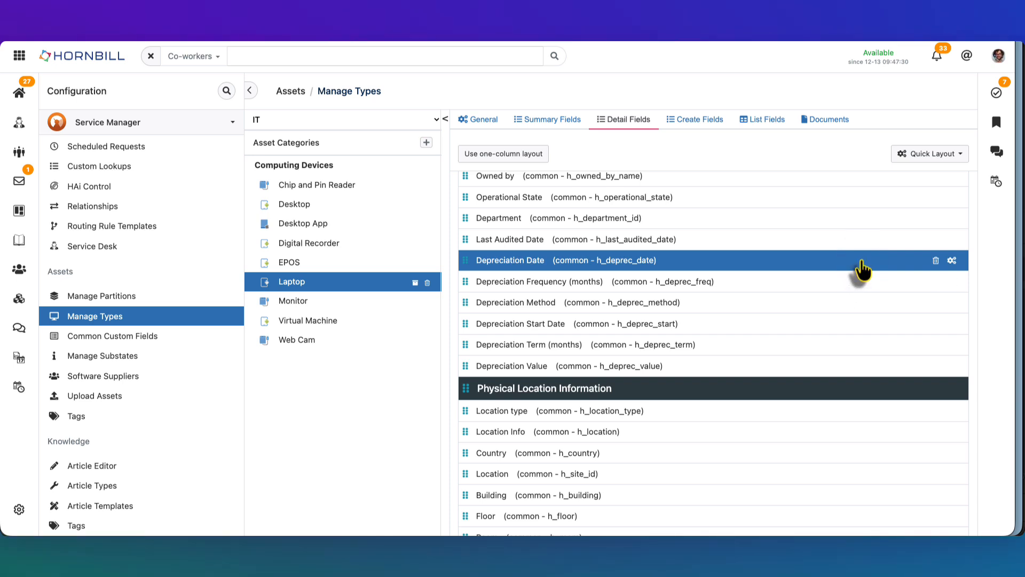
{"action": "scroll", "coordinate": [861, 265], "scroll_direction": "down", "scroll_amount": 7}
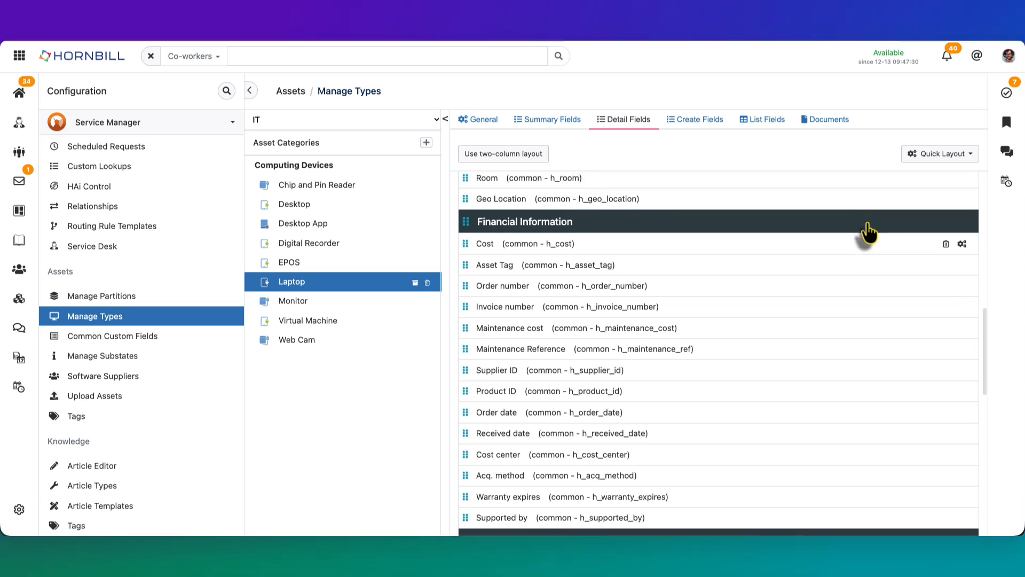
{"action": "scroll", "coordinate": [869, 230], "scroll_direction": "up", "scroll_amount": 5}
{"action": "scroll", "coordinate": [868, 232], "scroll_direction": "up", "scroll_amount": 4}
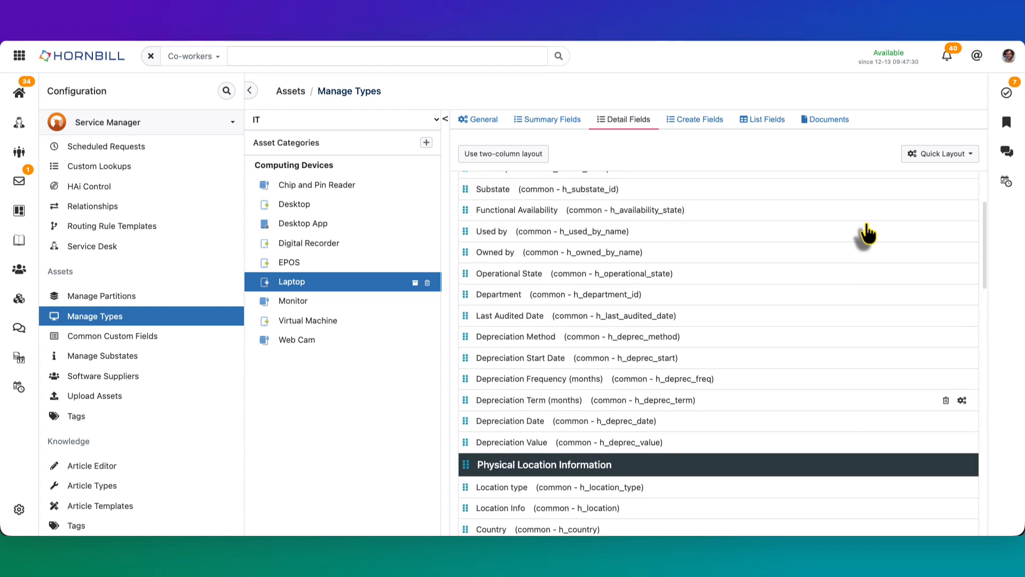
- Add the common field Residual Value to the first column of the Laptop detail fields
{"action": "scroll", "coordinate": [892, 202], "scroll_direction": "up", "scroll_amount": 2}
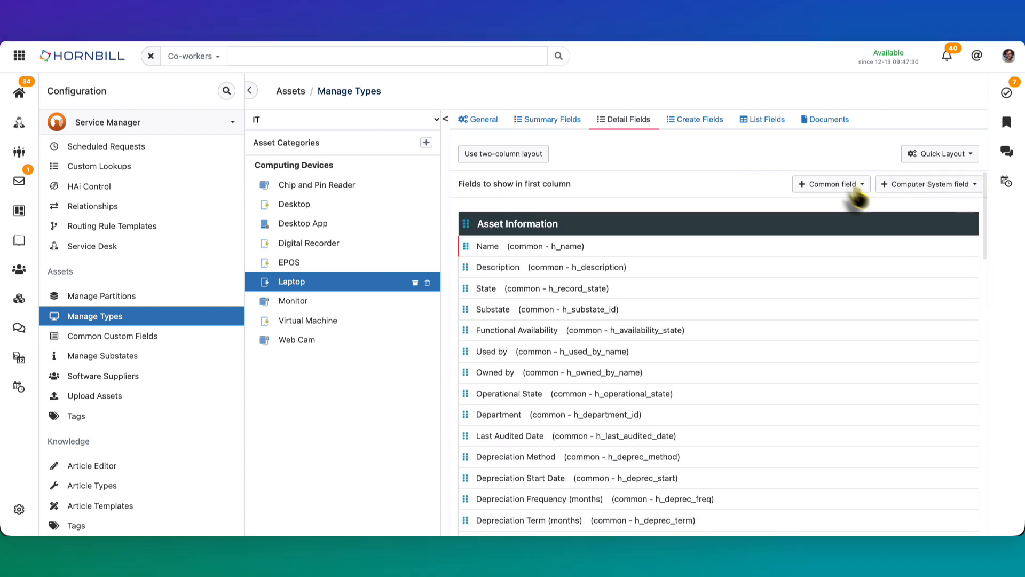
{"action": "left_click", "coordinate": [825, 183]}
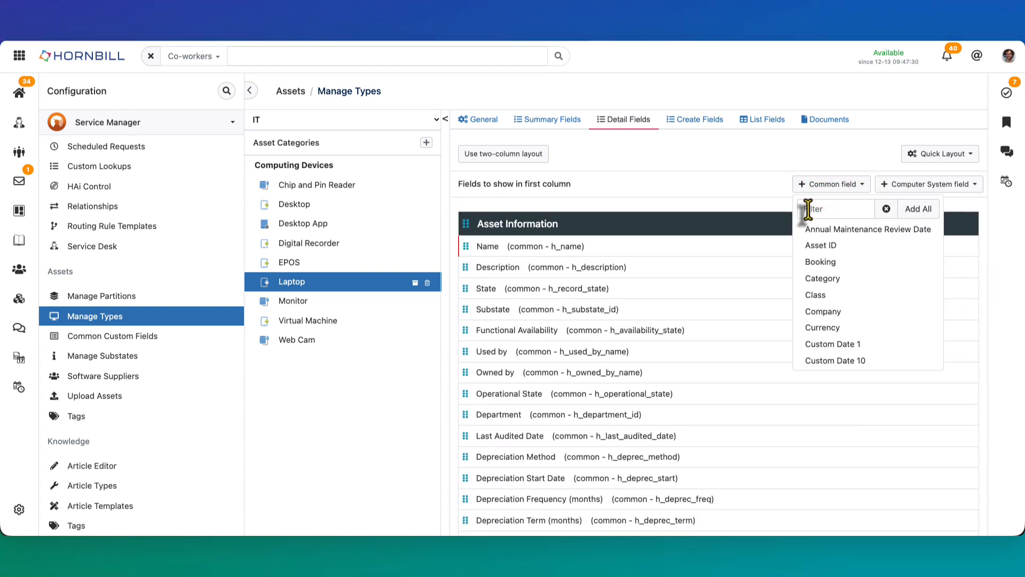
{"action": "left_click", "coordinate": [808, 210]}
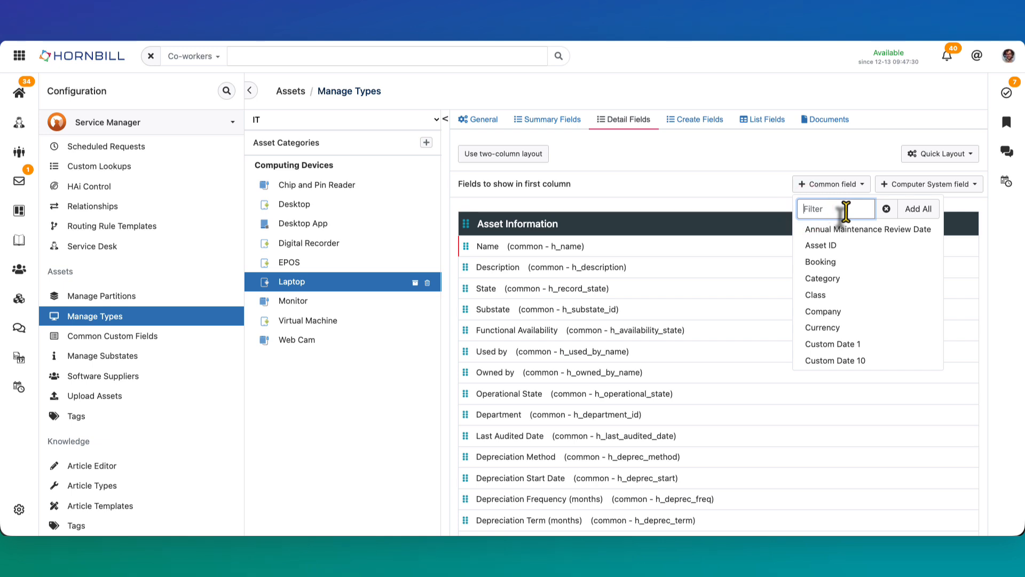
{"action": "type", "text": "re"}
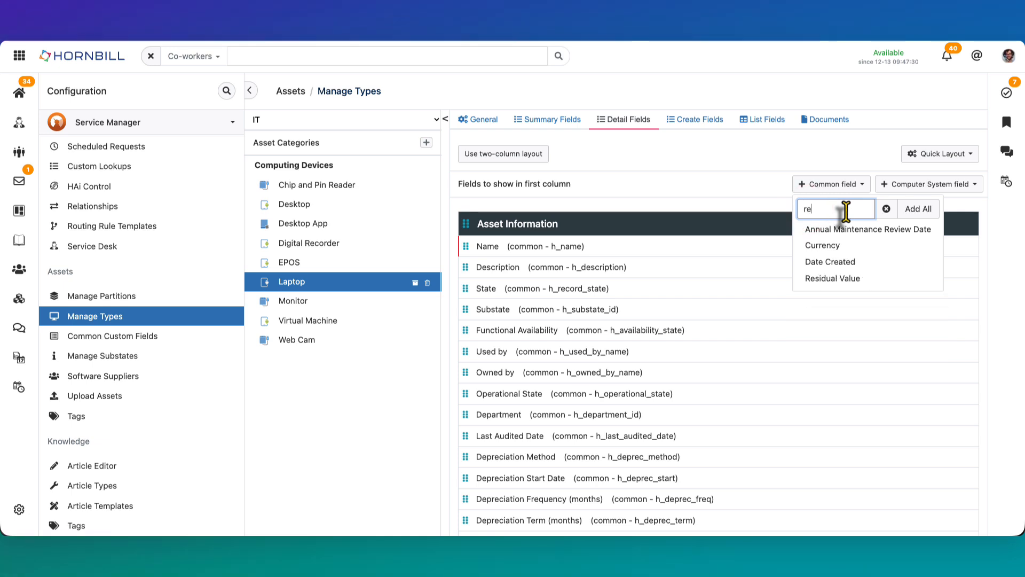
{"action": "type", "text": "sid"}
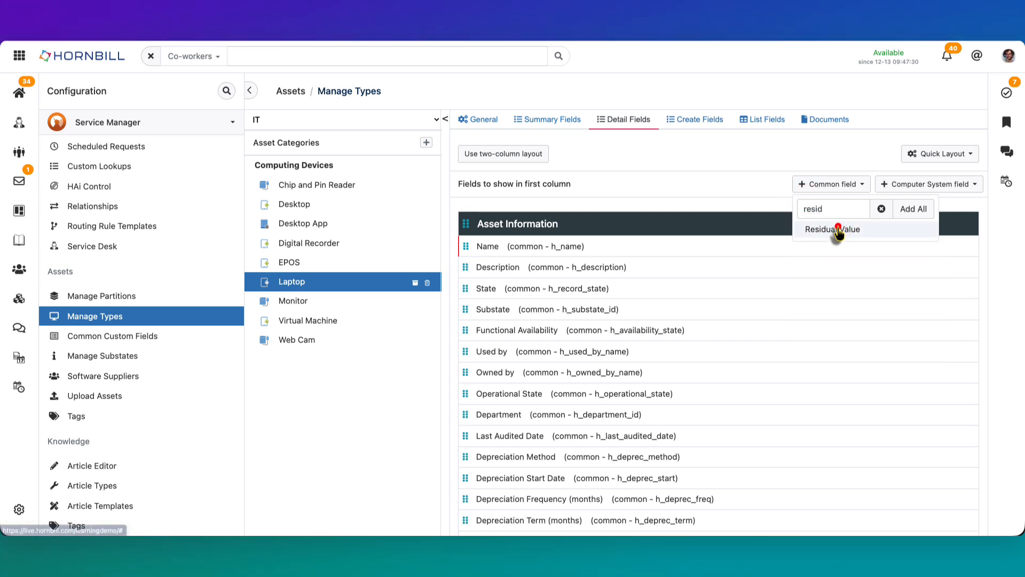
{"action": "left_click", "coordinate": [837, 228]}
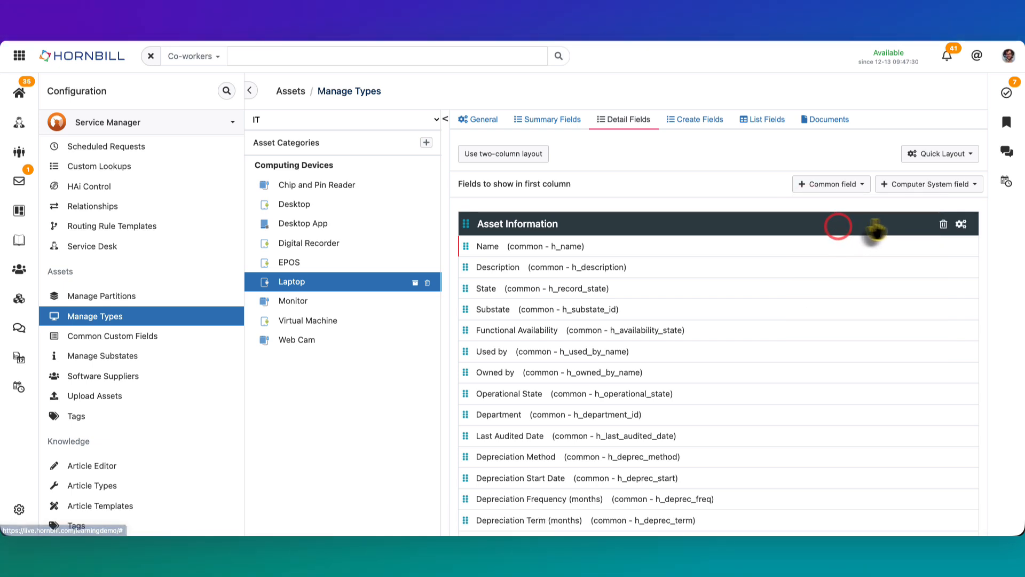
- Add the common field Currency to the first column of the Laptop detail fields
{"action": "left_click", "coordinate": [839, 185]}
{"action": "left_click", "coordinate": [827, 208]}
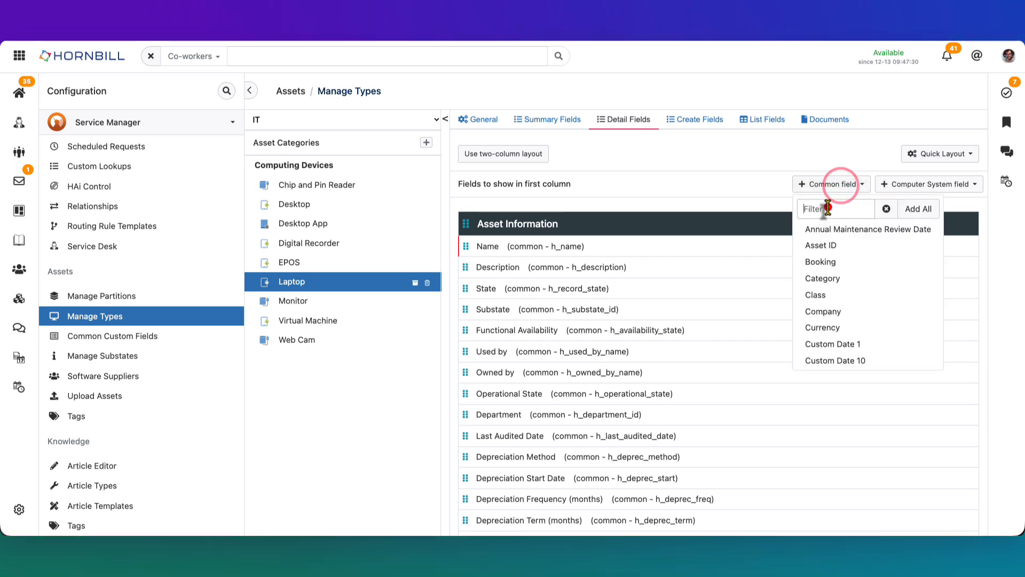
{"action": "type", "text": "curre"}
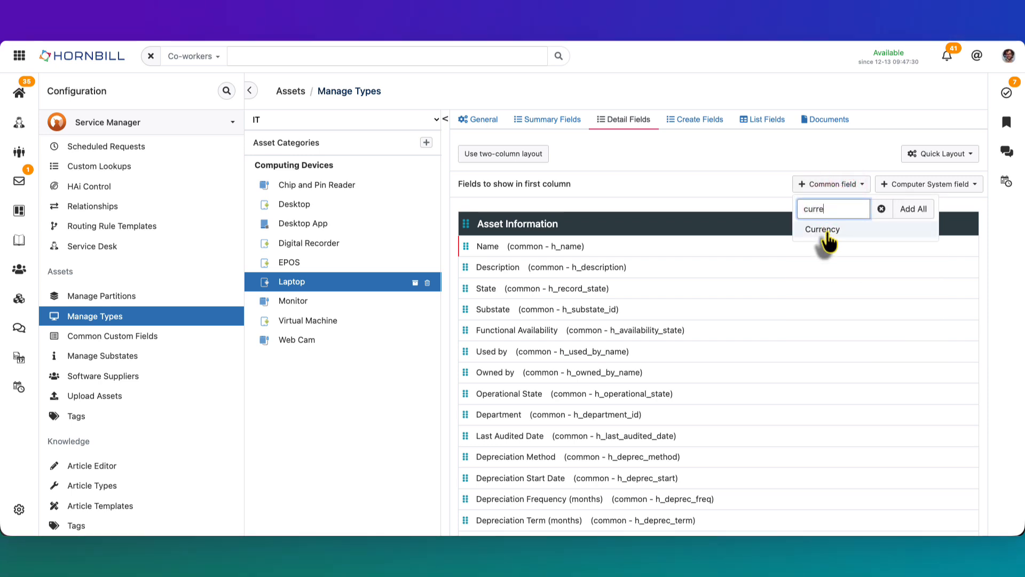
{"action": "left_click", "coordinate": [826, 230]}
- Insert a new section header directly above the Depreciation Method field
{"action": "scroll", "coordinate": [837, 326], "scroll_direction": "down", "scroll_amount": 5}
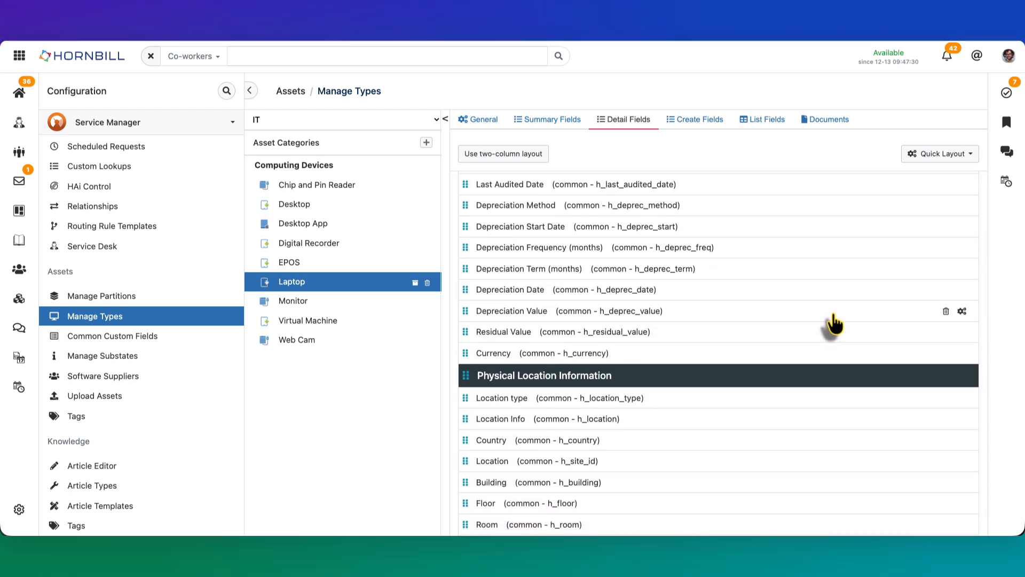
{"action": "scroll", "coordinate": [834, 323], "scroll_direction": "up", "scroll_amount": 1}
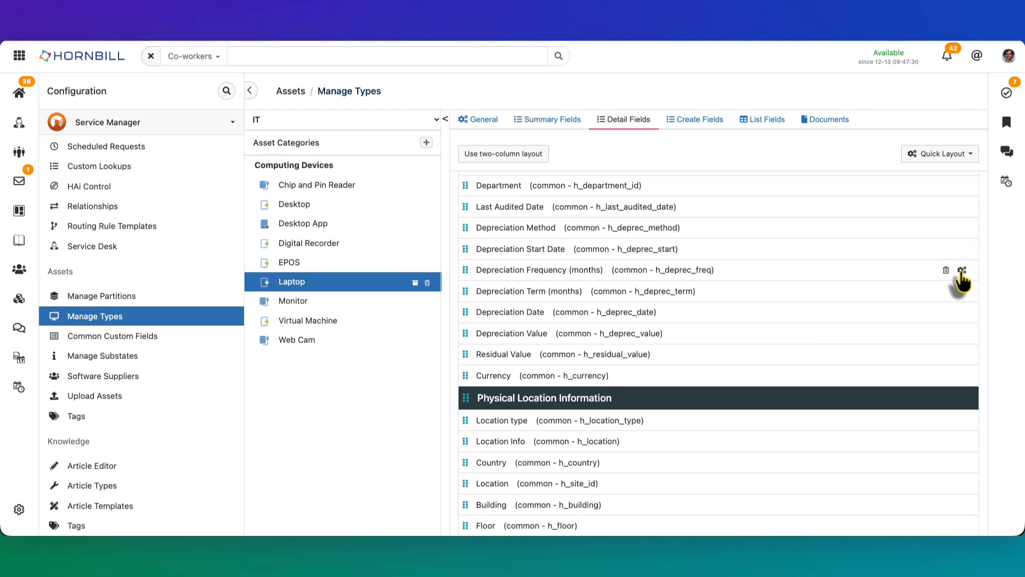
{"action": "left_click", "coordinate": [858, 234]}
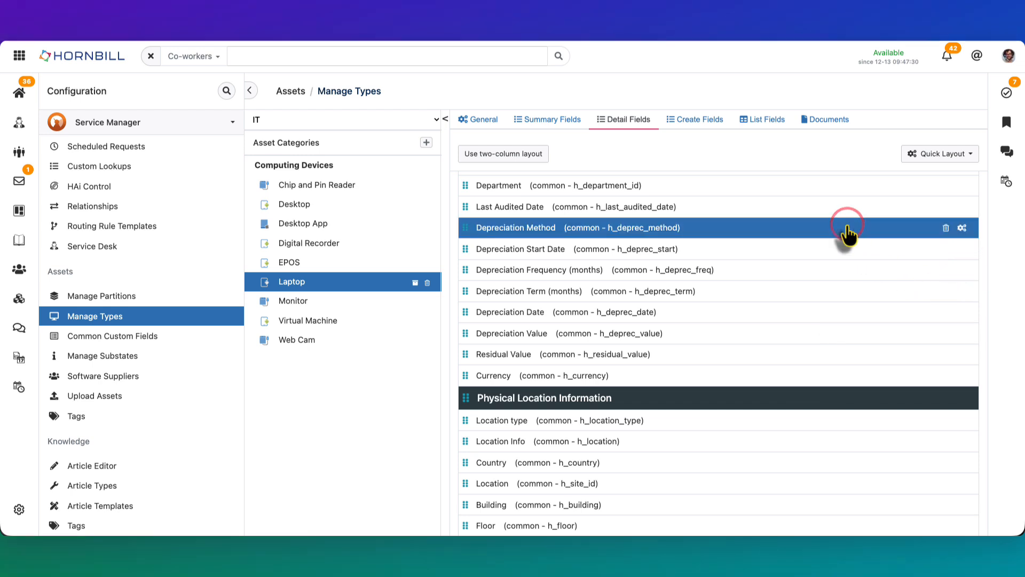
{"action": "right_click", "coordinate": [852, 225]}
{"action": "left_click", "coordinate": [881, 279]}
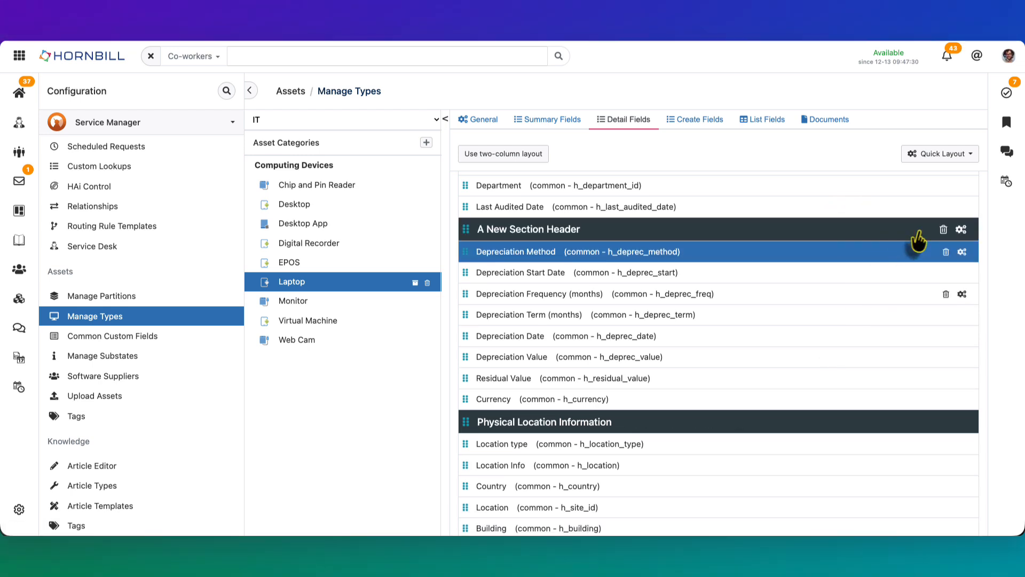
- Set the new section header's label to "Asset Depreciation" and apply it
{"action": "left_click", "coordinate": [961, 229]}
{"action": "left_click", "coordinate": [480, 108]}
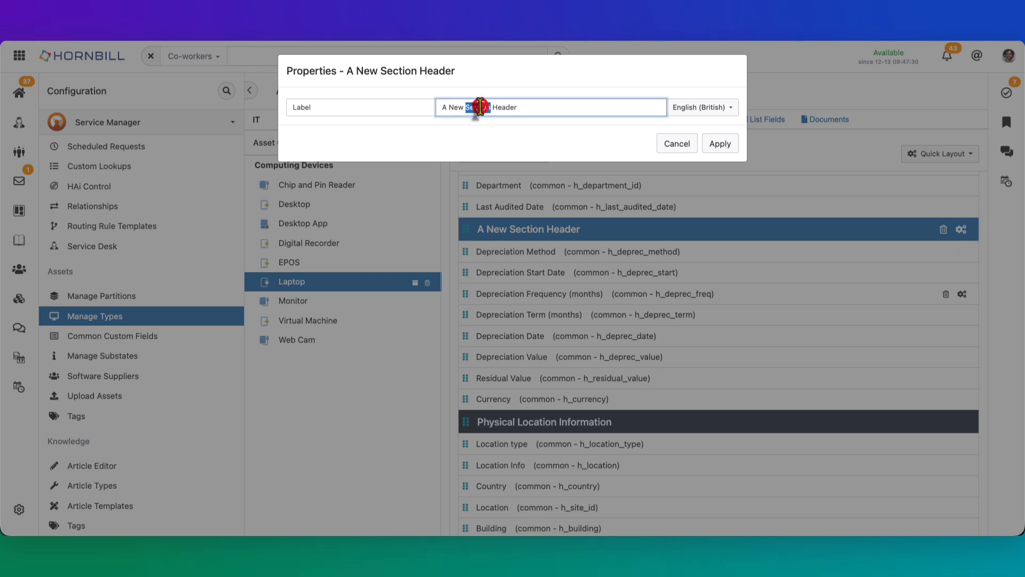
{"action": "triple_click", "coordinate": [480, 107]}
{"action": "type", "text": "Asset"}
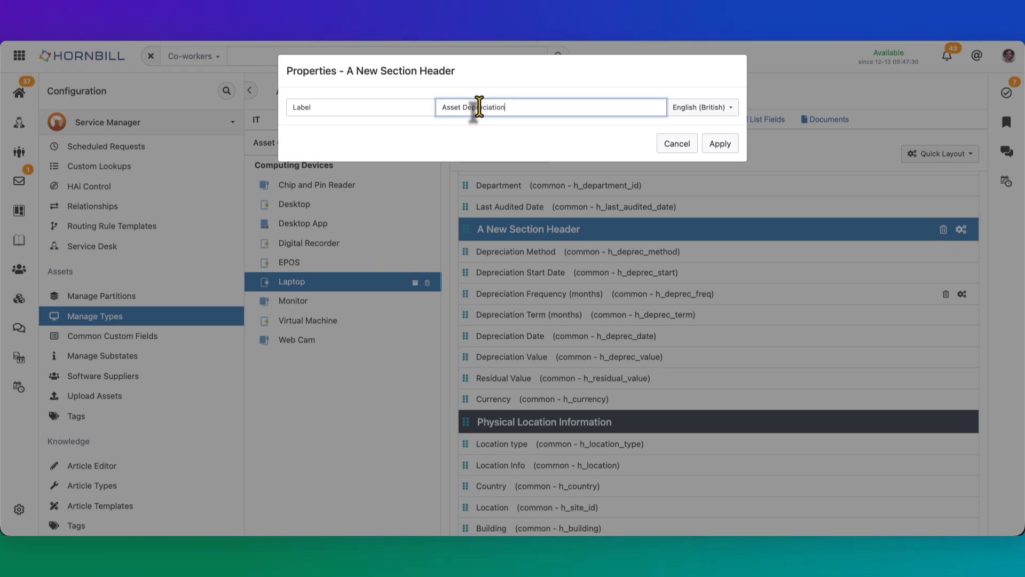
{"action": "type", "text": " Depreciation"}
{"action": "left_click", "coordinate": [718, 143]}
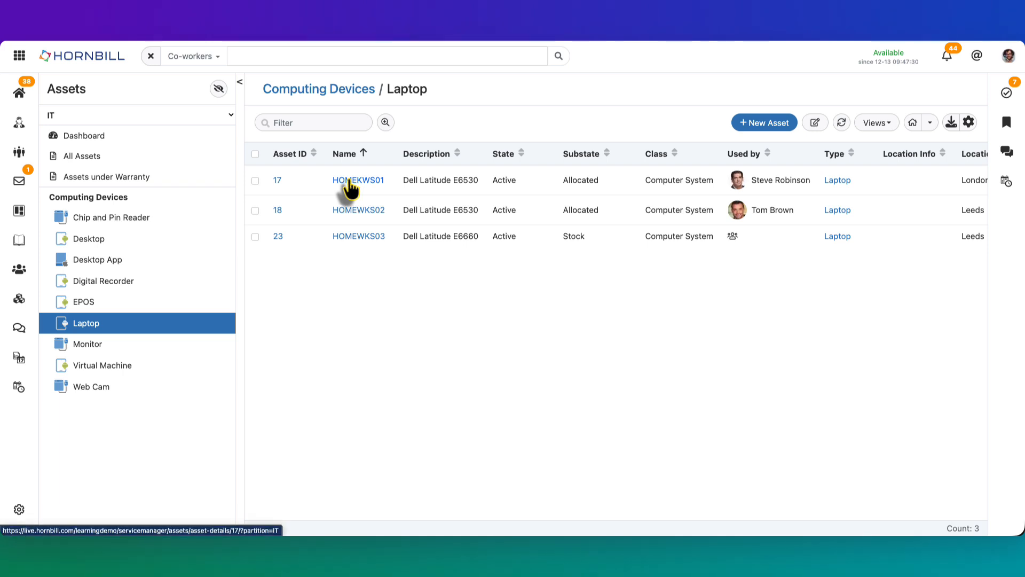
- Open the full details of laptop asset HOMEKWS01 and examine the fields in its Asset Depreciation section
{"action": "left_click", "coordinate": [350, 182]}
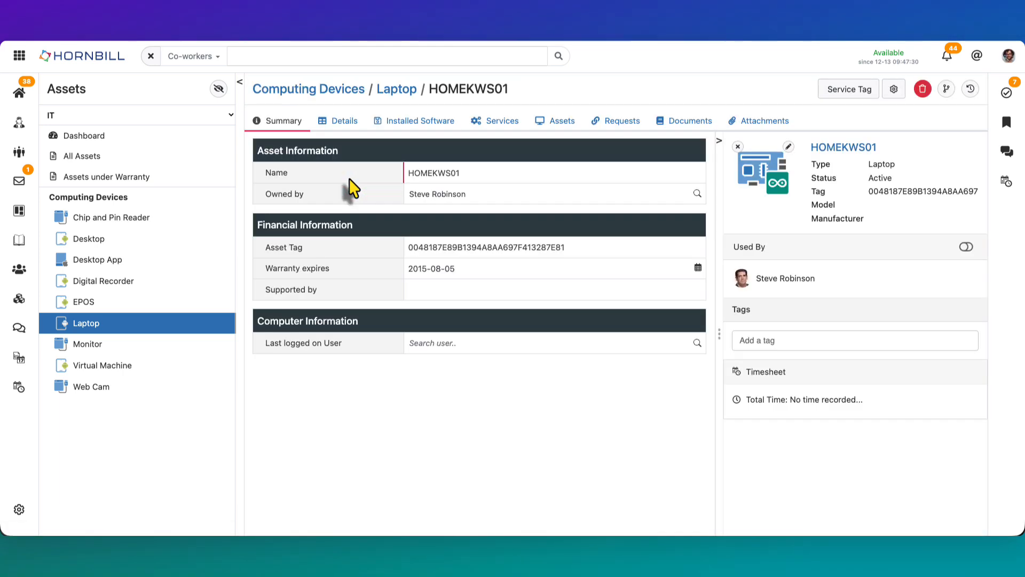
{"action": "left_click", "coordinate": [340, 121]}
{"action": "scroll", "coordinate": [585, 283], "scroll_direction": "down", "scroll_amount": 5}
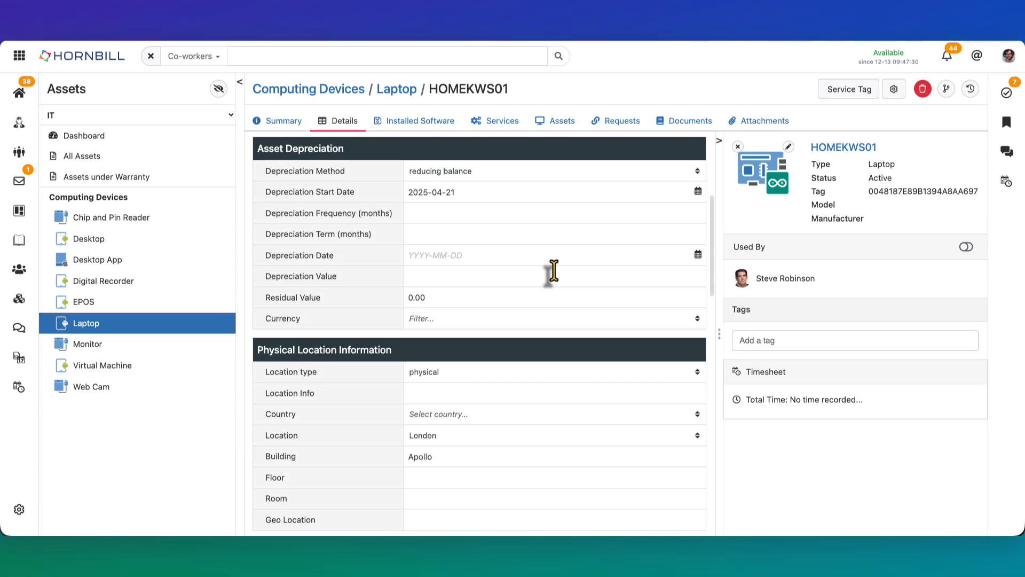
{"action": "scroll", "coordinate": [554, 271], "scroll_direction": "down", "scroll_amount": 1}
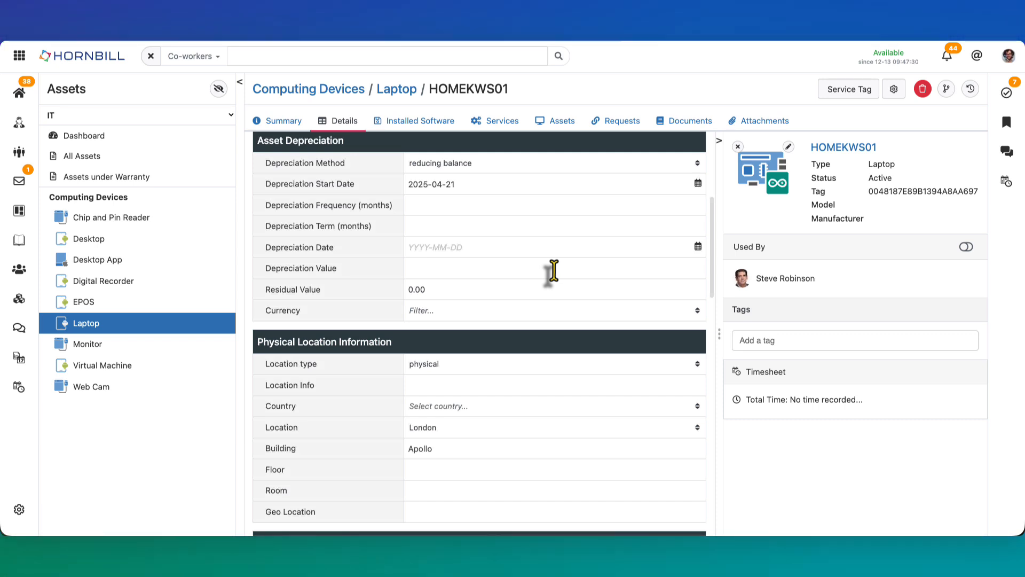
- Set the Cost of laptop HOMEKWS01 to 645.00 in its Financial Information section
{"action": "scroll", "coordinate": [554, 271], "scroll_direction": "down", "scroll_amount": 10}
{"action": "left_click", "coordinate": [495, 266]}
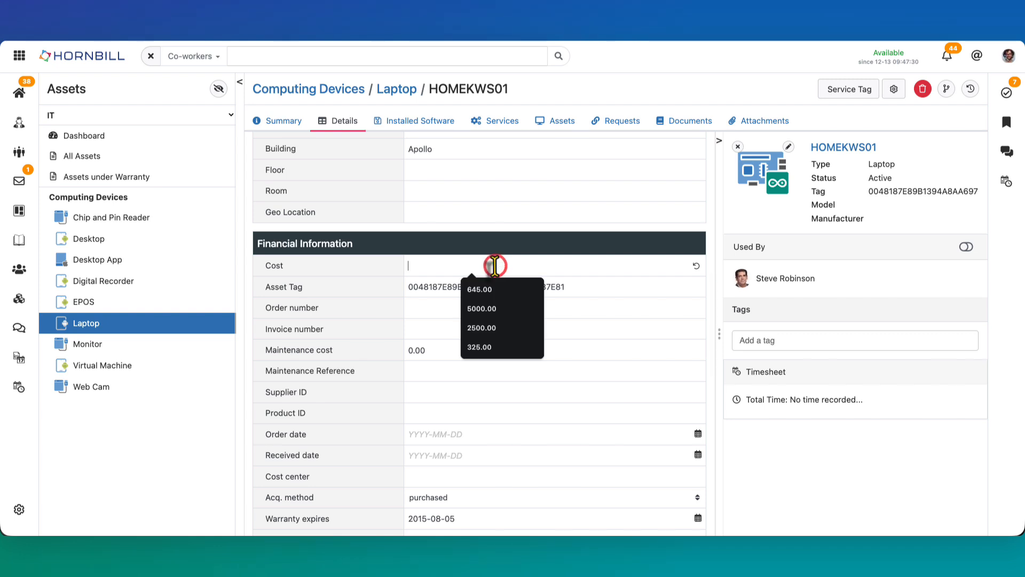
{"action": "type", "text": "645"}
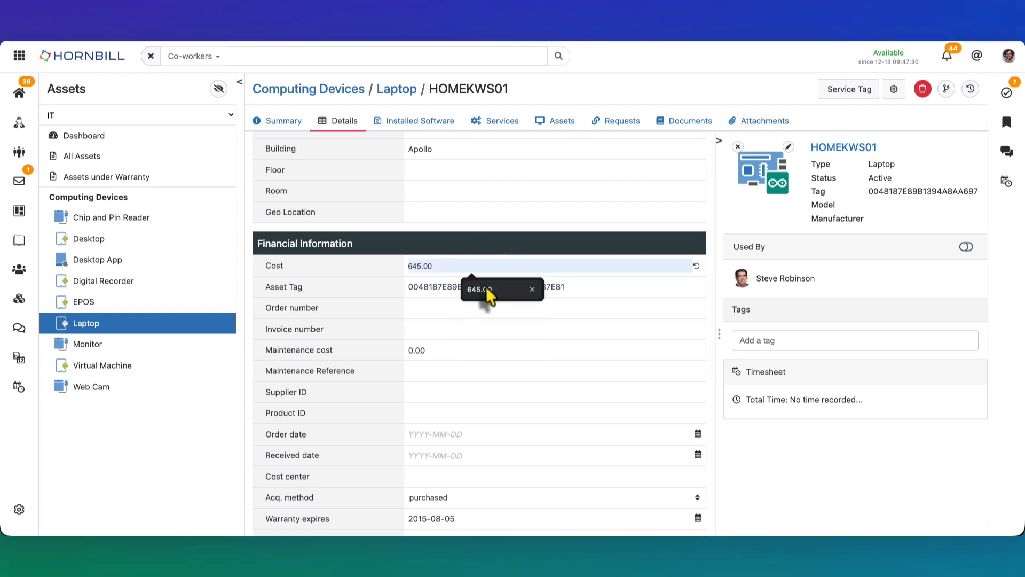
{"action": "left_click", "coordinate": [488, 290]}
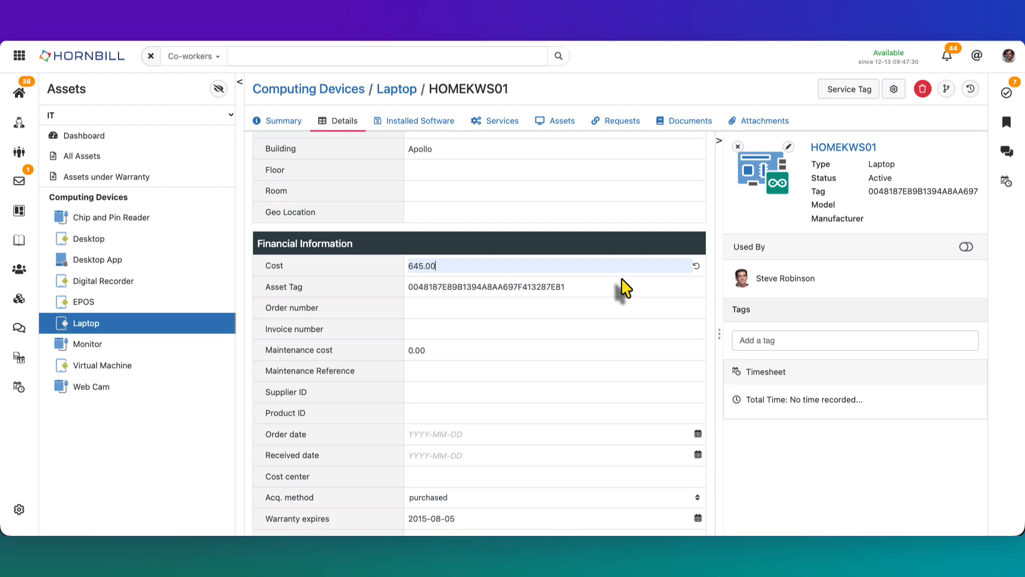
- Set the Depreciation Method in the Asset Depreciation section to straight line
{"action": "scroll", "coordinate": [590, 233], "scroll_direction": "up", "scroll_amount": 5}
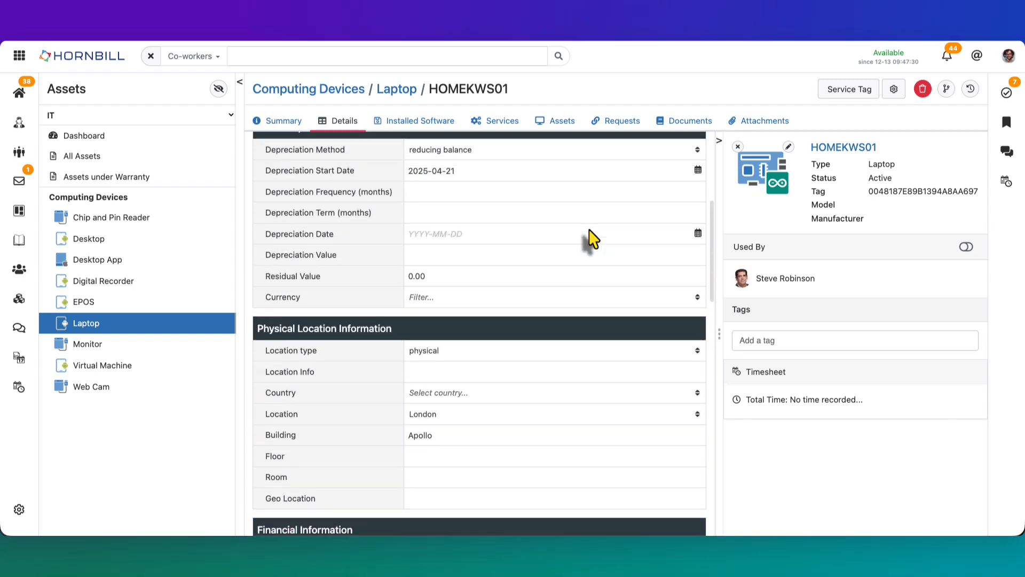
{"action": "scroll", "coordinate": [590, 239], "scroll_direction": "up", "scroll_amount": 2}
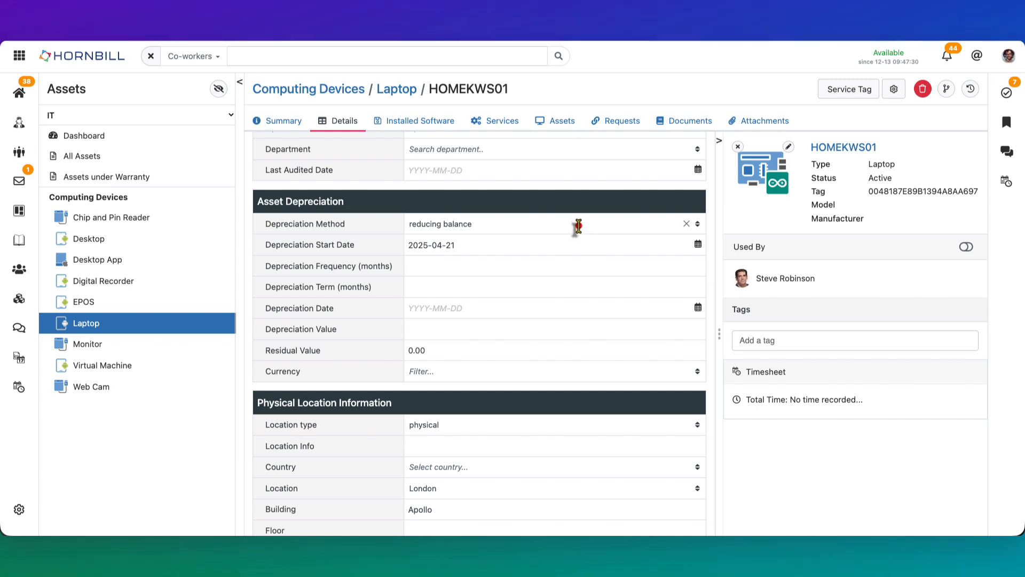
{"action": "left_click", "coordinate": [578, 226]}
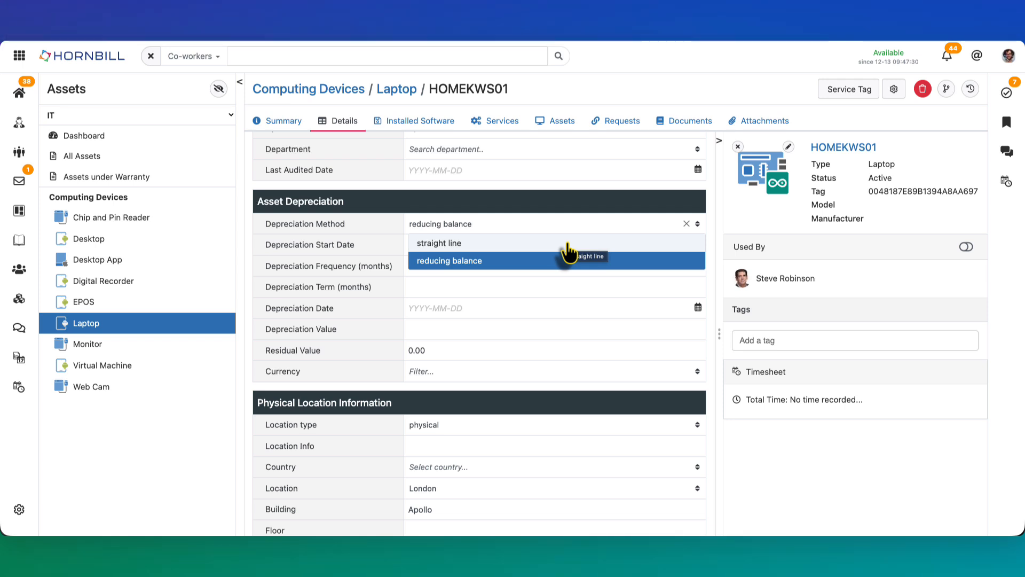
{"action": "left_click", "coordinate": [568, 244]}
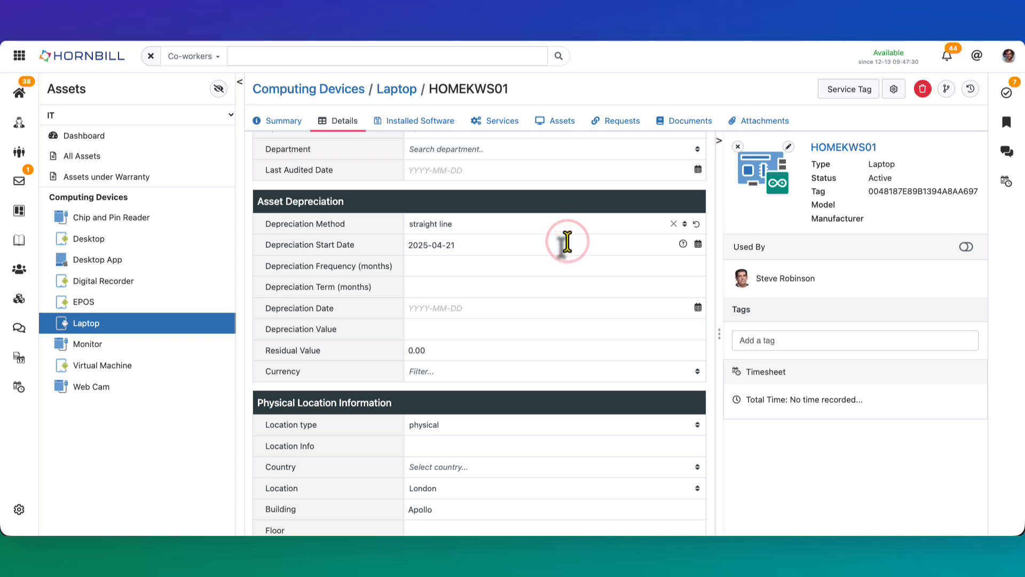
- Set the Depreciation Value to 10 and choose 2025-04-21 as the Depreciation Start Date
{"action": "left_click", "coordinate": [547, 331]}
{"action": "type", "text": "10"}
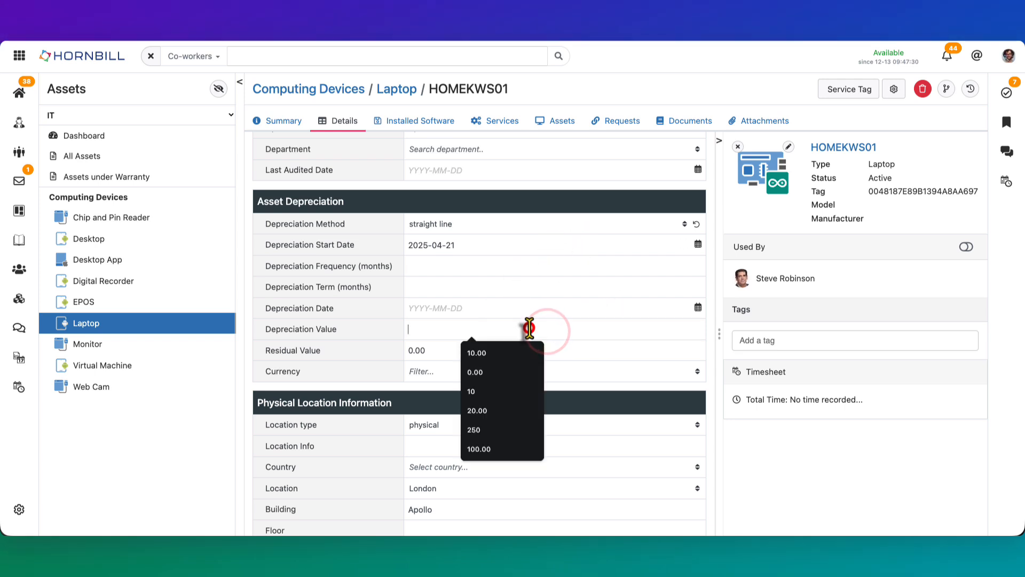
{"action": "left_click", "coordinate": [712, 333]}
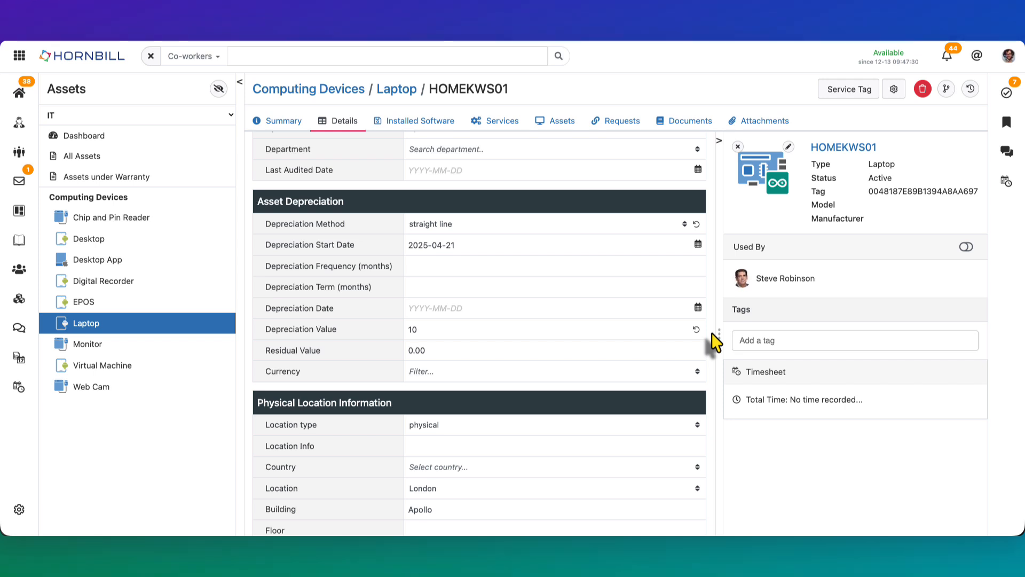
{"action": "left_click", "coordinate": [698, 244]}
{"action": "left_click", "coordinate": [595, 370]}
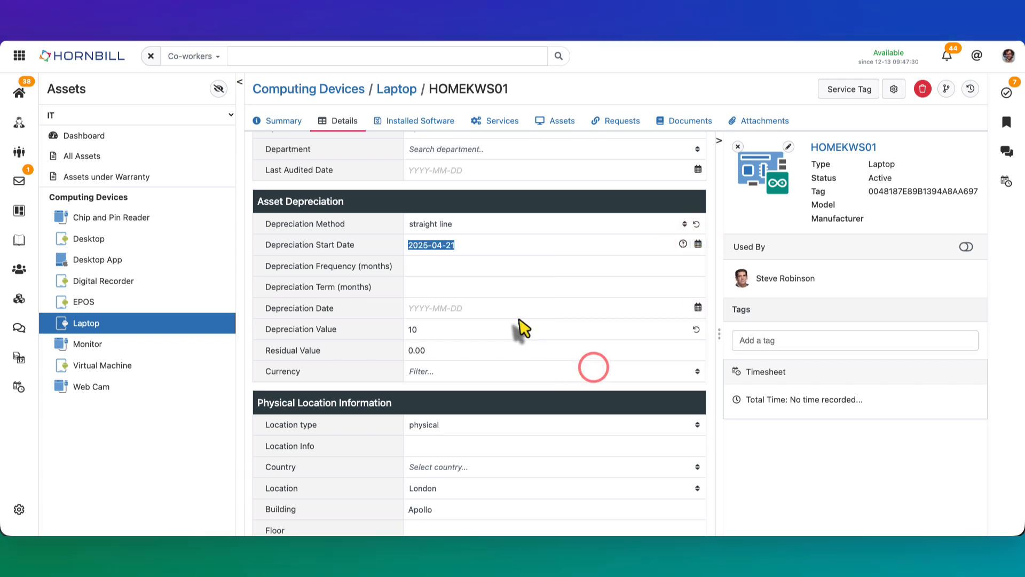
- Set the Depreciation Term to 24 months and the Depreciation Frequency to 1 month
{"action": "left_click", "coordinate": [426, 288]}
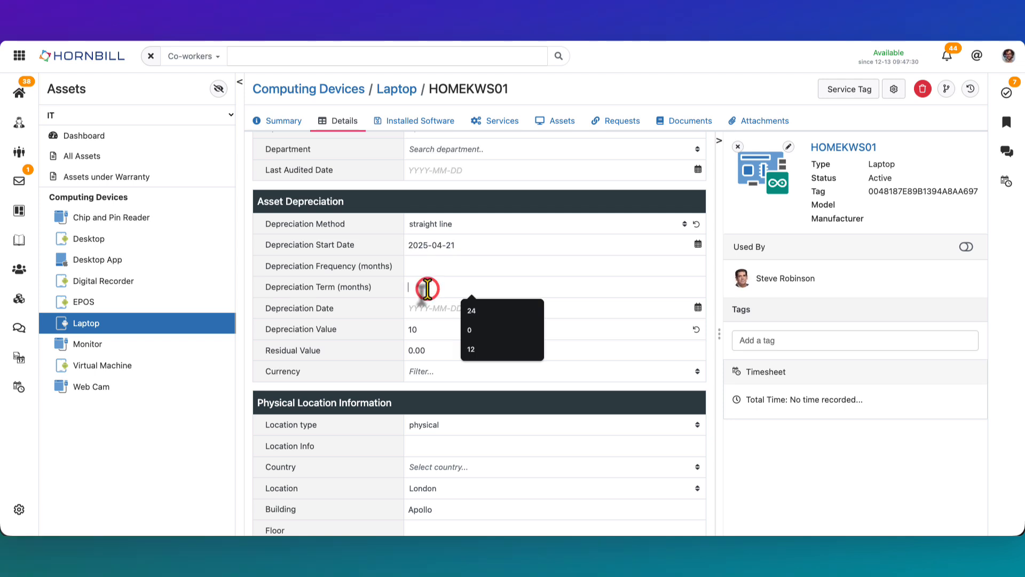
{"action": "type", "text": "24"}
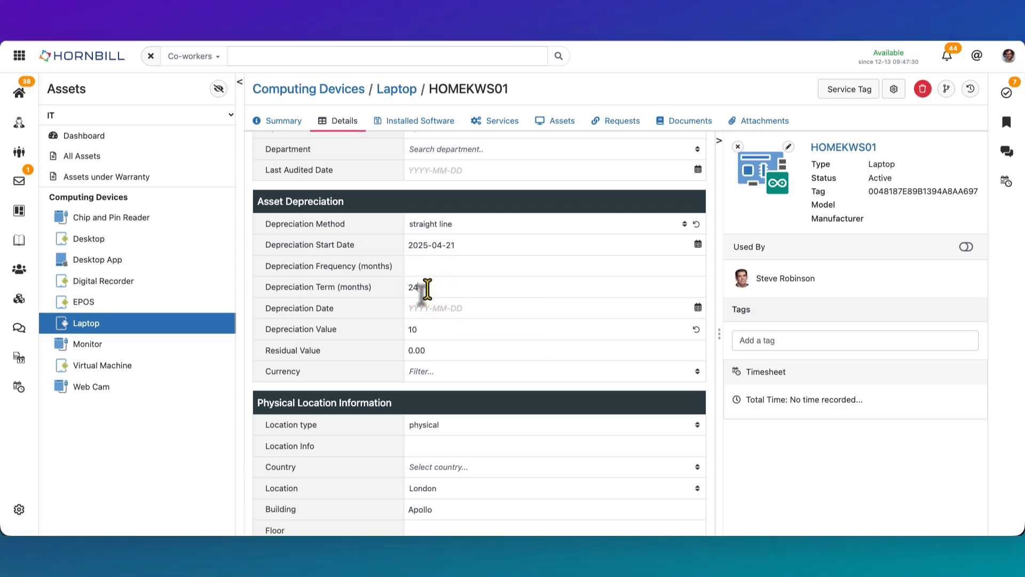
{"action": "left_click", "coordinate": [536, 266]}
{"action": "type", "text": "1"}
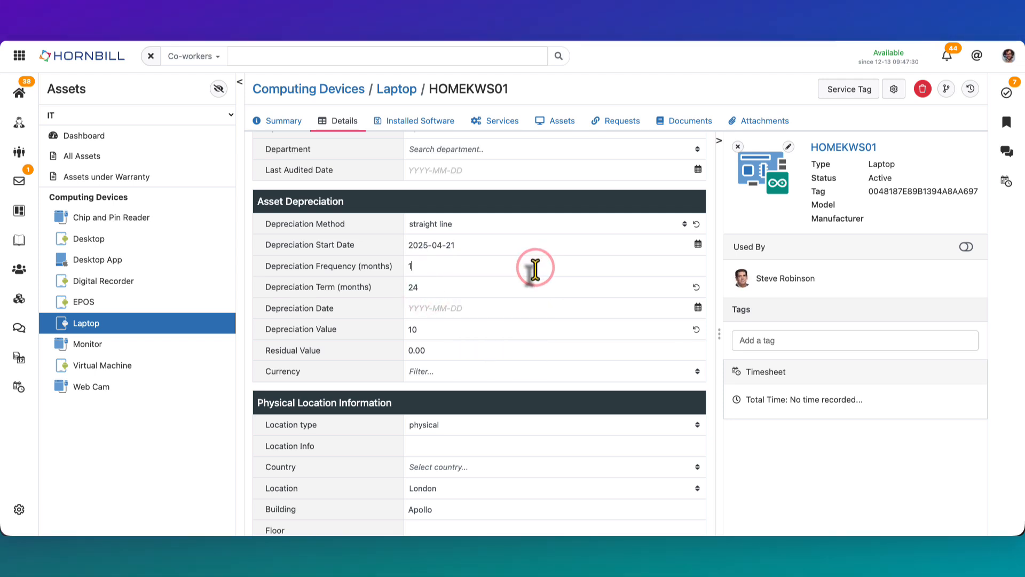
{"action": "left_click", "coordinate": [715, 299]}
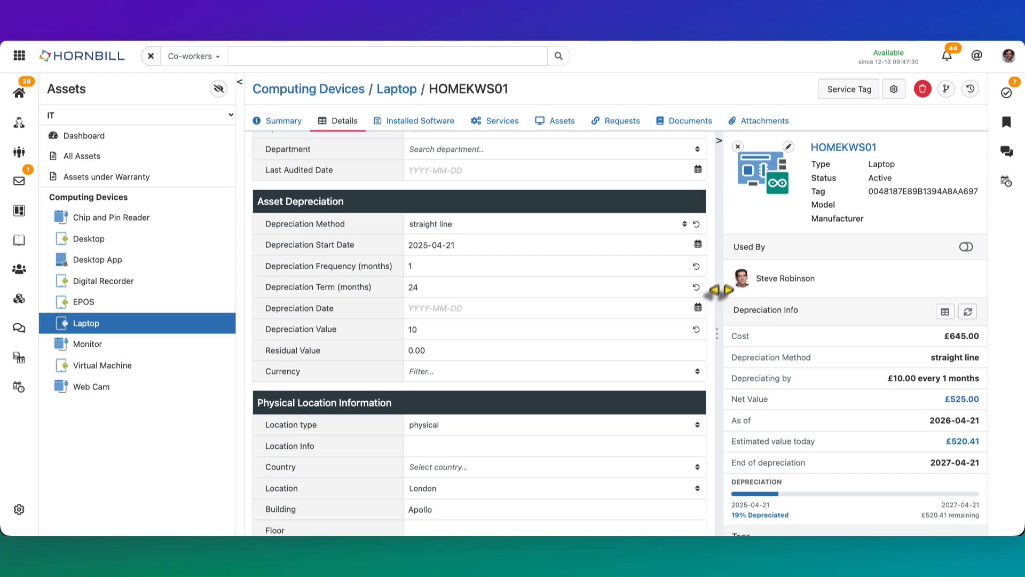
- Review the Depreciation Info summary and switch the Depreciation Method to reducing balance
{"action": "scroll", "coordinate": [733, 290], "scroll_direction": "down", "scroll_amount": 1}
{"action": "scroll", "coordinate": [733, 290], "scroll_direction": "down", "scroll_amount": 3}
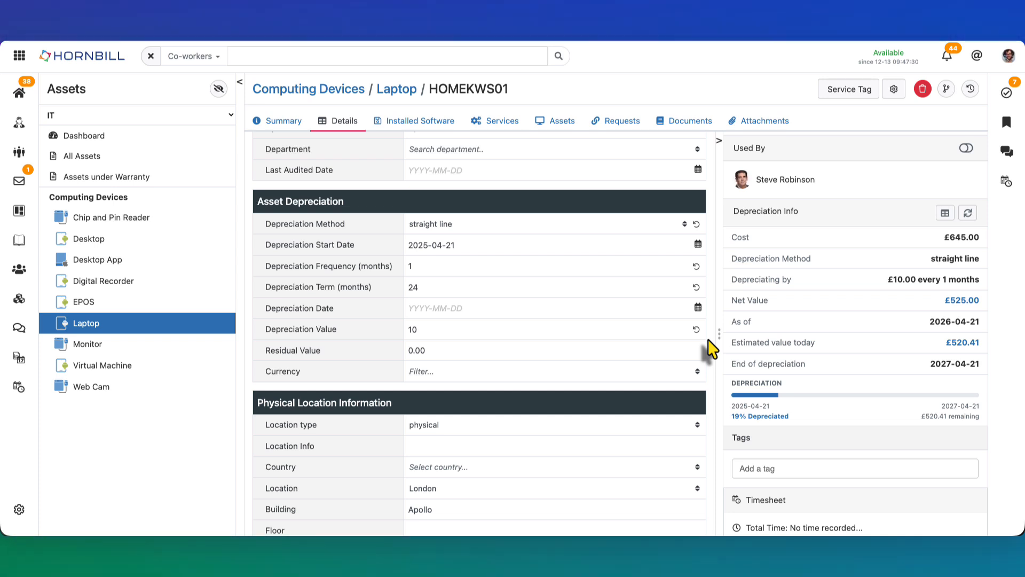
{"action": "left_click", "coordinate": [615, 222]}
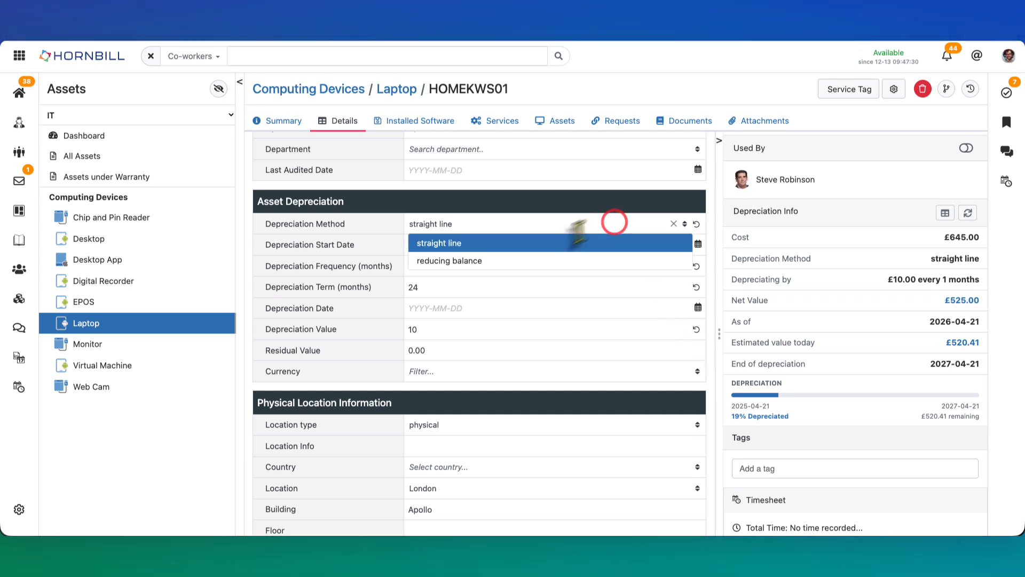
{"action": "left_click", "coordinate": [520, 260]}
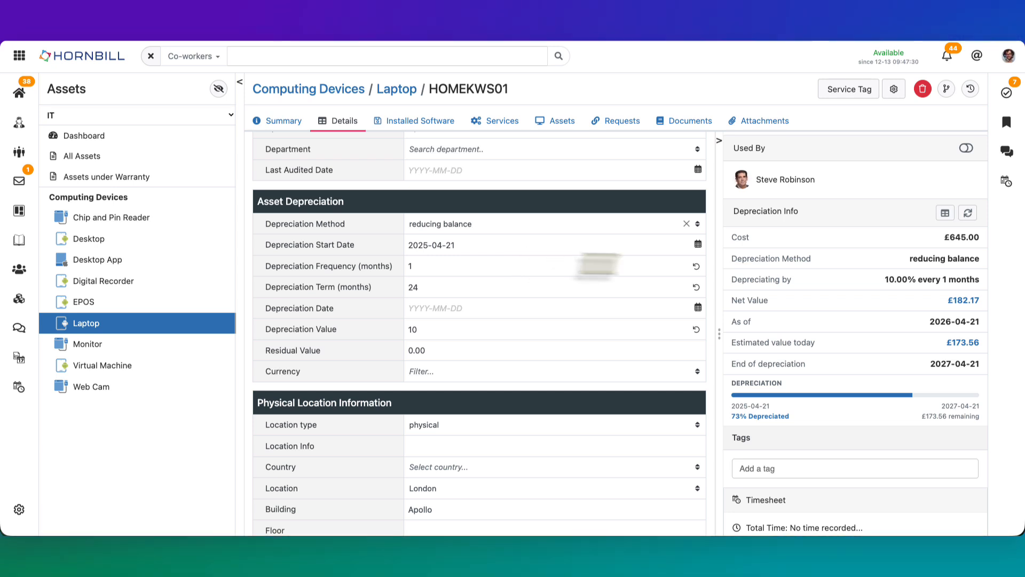
- Try 2024-04-21 as the Depreciation Start Date and revert that change
{"action": "left_click", "coordinate": [697, 244]}
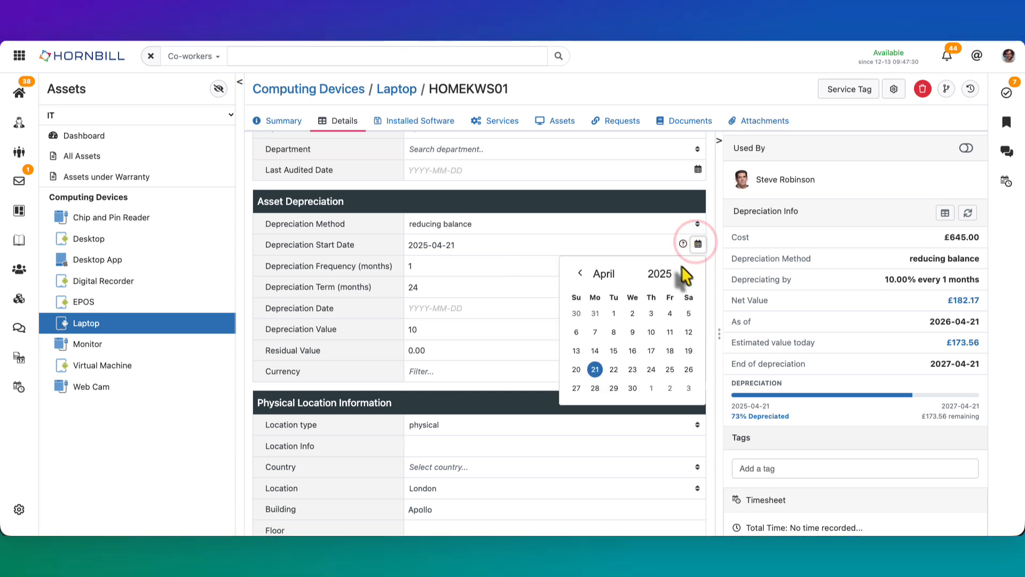
{"action": "left_click", "coordinate": [661, 273]}
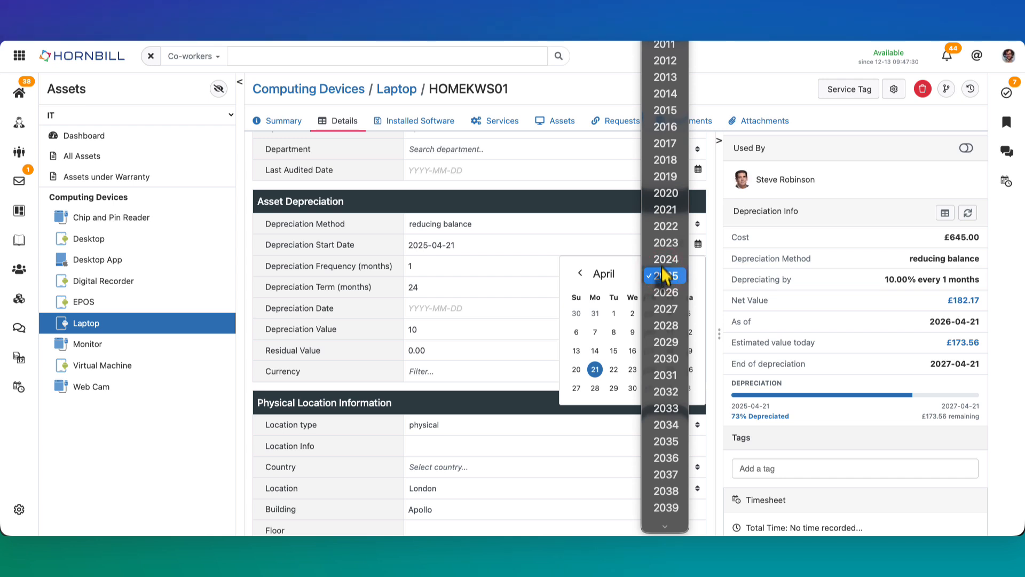
{"action": "left_click", "coordinate": [662, 258]}
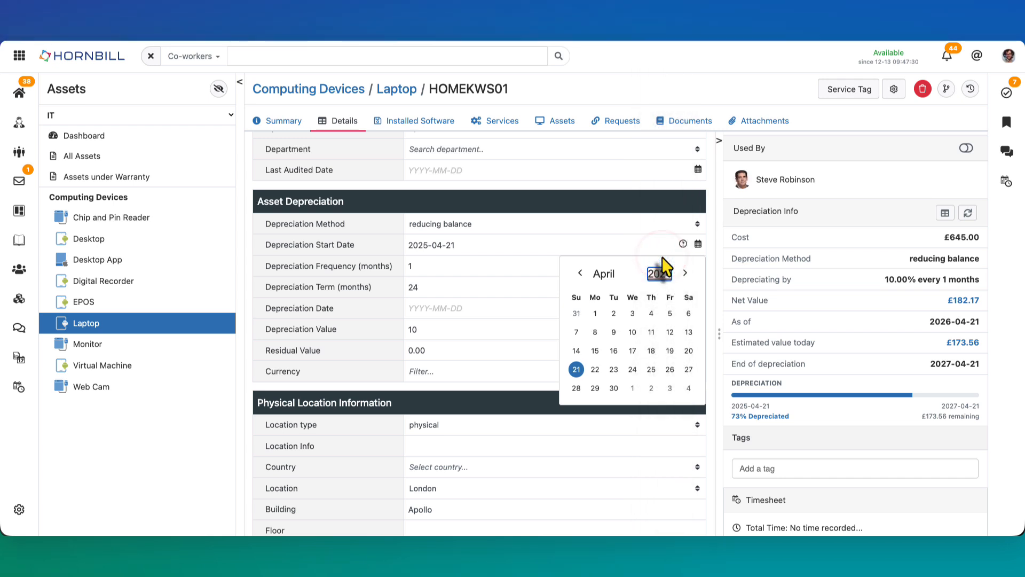
{"action": "left_click", "coordinate": [575, 369]}
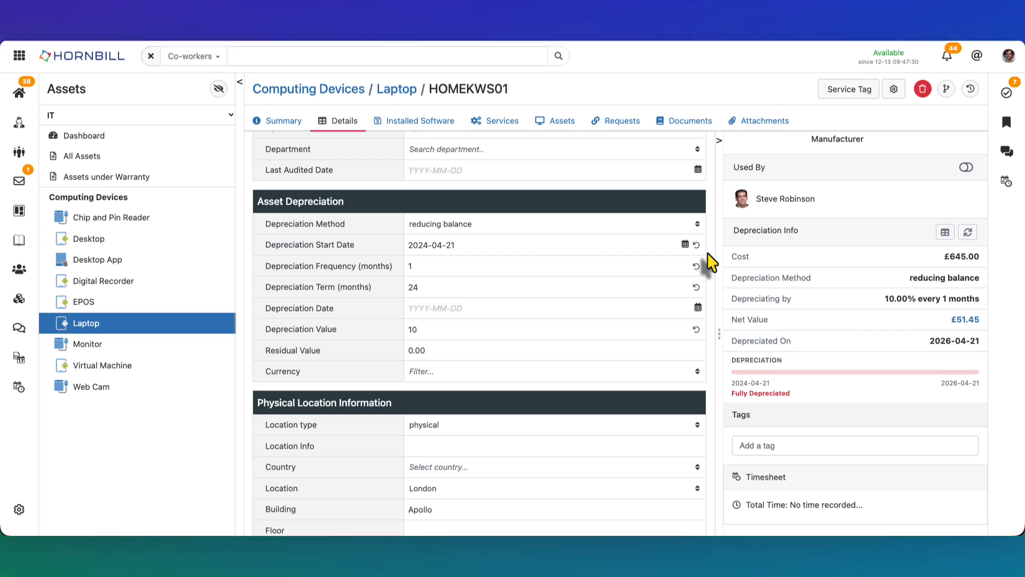
{"action": "left_click", "coordinate": [697, 245]}
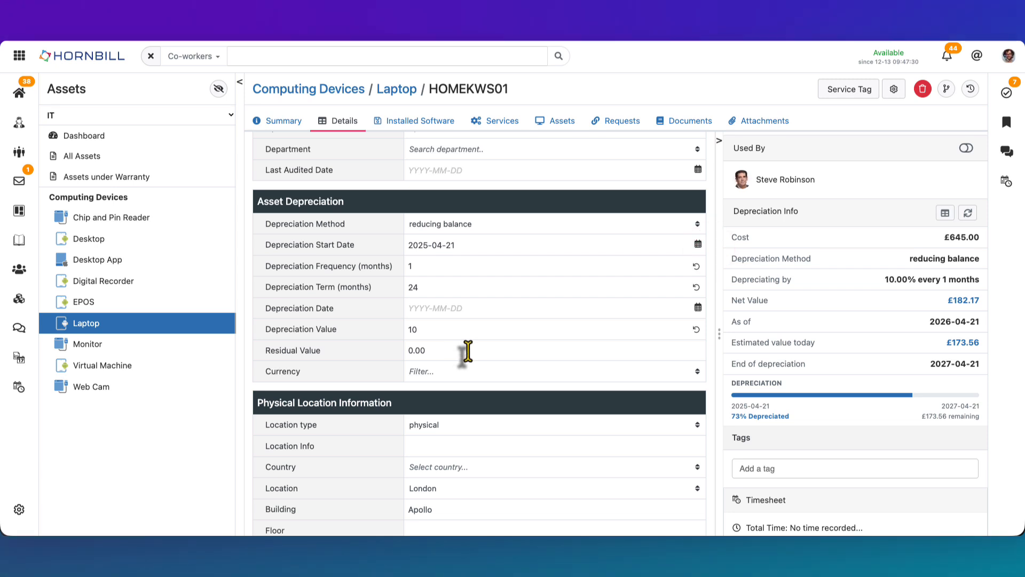
- Return to the Laptop asset list, select HOMEKWS01, HOMEWKS02 and HOMEWKS03, and open a bulk update for them
{"action": "left_click", "coordinate": [157, 319]}
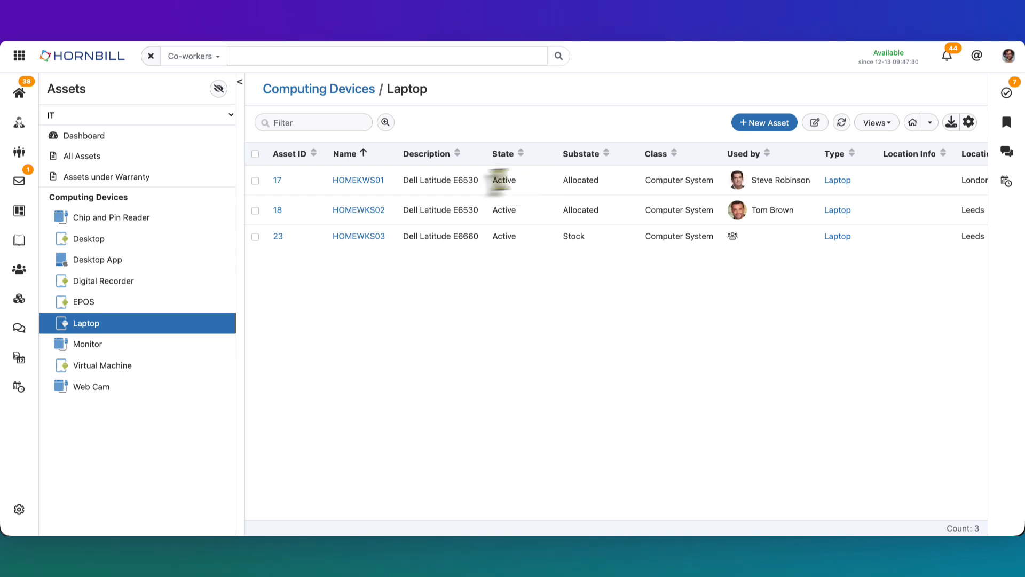
{"action": "left_click", "coordinate": [256, 181]}
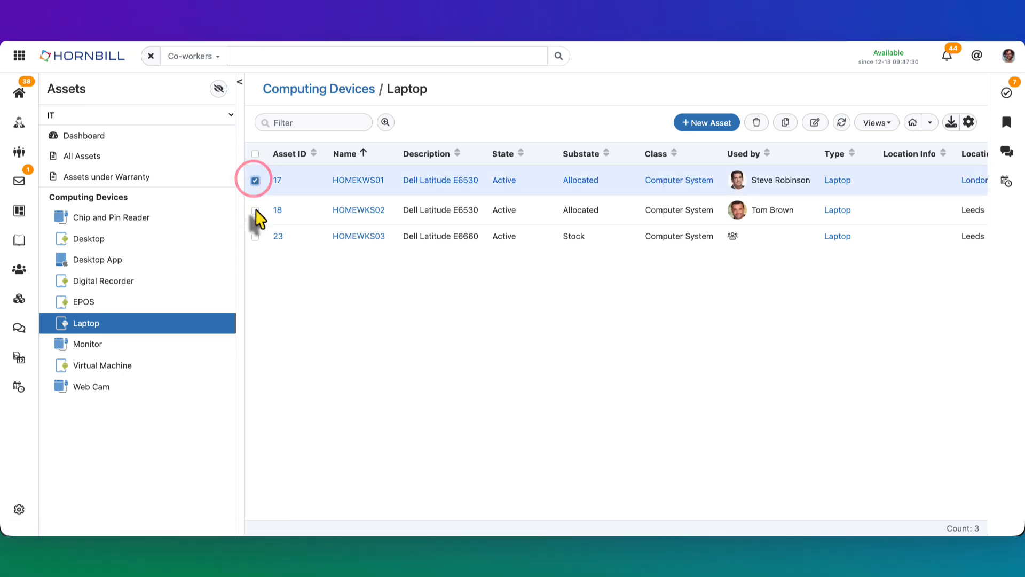
{"action": "left_click", "coordinate": [256, 210]}
{"action": "left_click", "coordinate": [255, 236]}
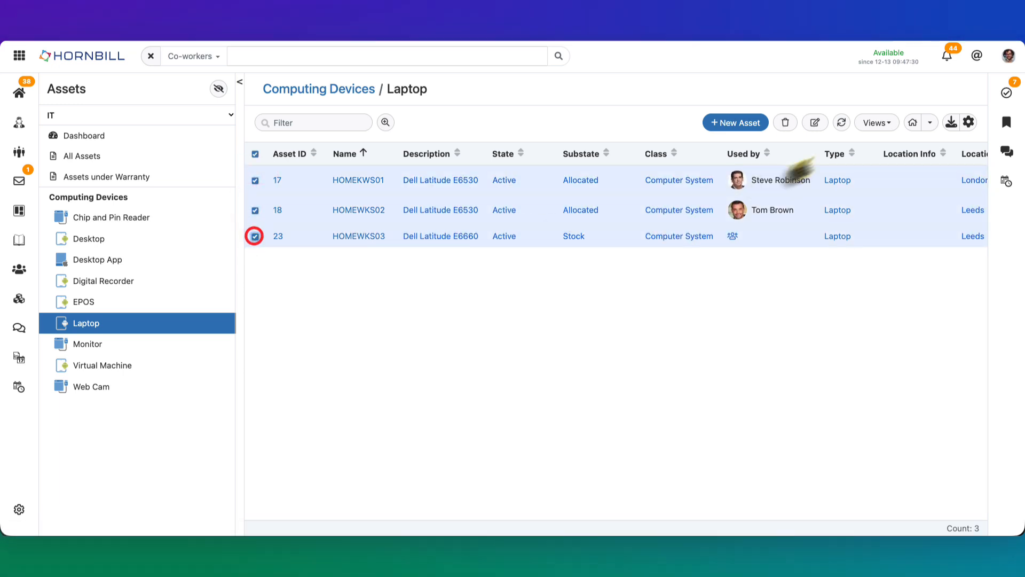
{"action": "left_click", "coordinate": [815, 123]}
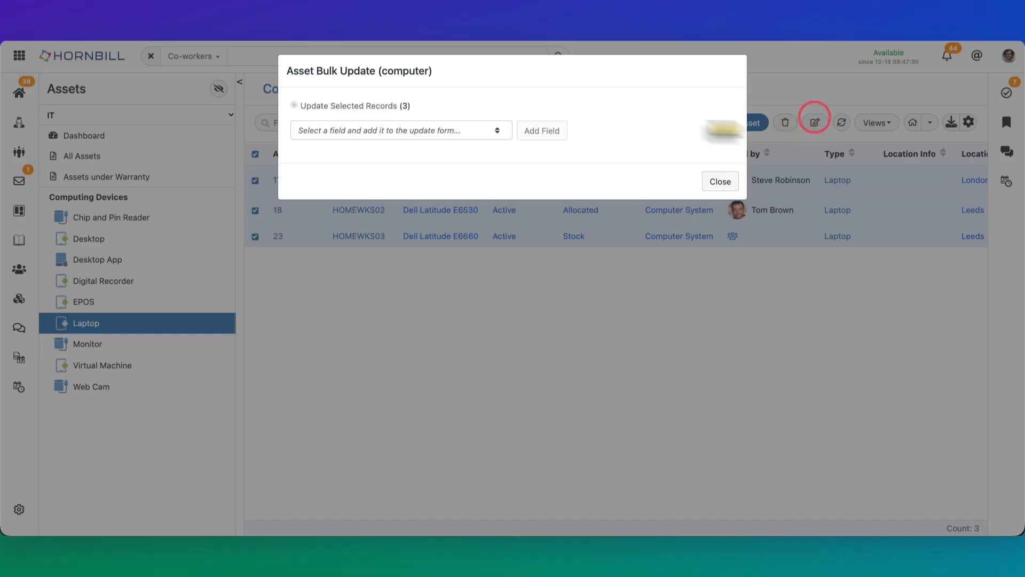
- Add the Depreciation Start Date field to the bulk update form
{"action": "left_click", "coordinate": [453, 130]}
{"action": "type", "text": "deprecia"}
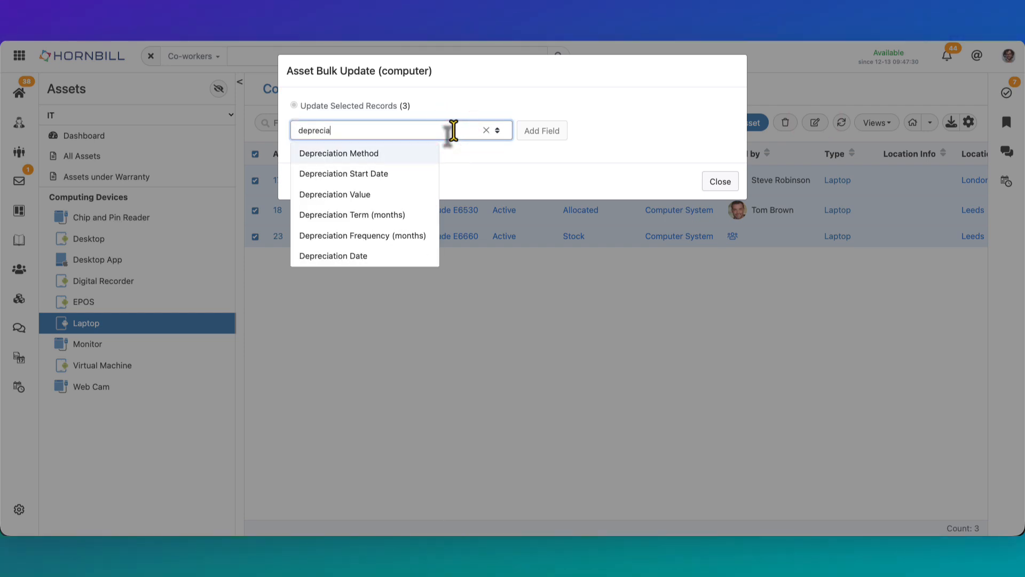
{"action": "left_click", "coordinate": [396, 173]}
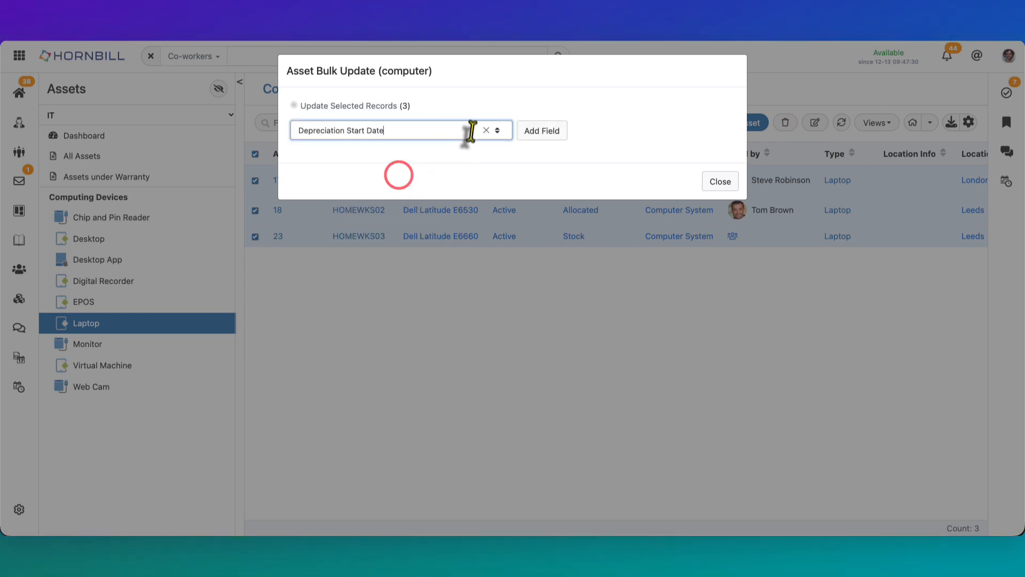
{"action": "left_click", "coordinate": [536, 131]}
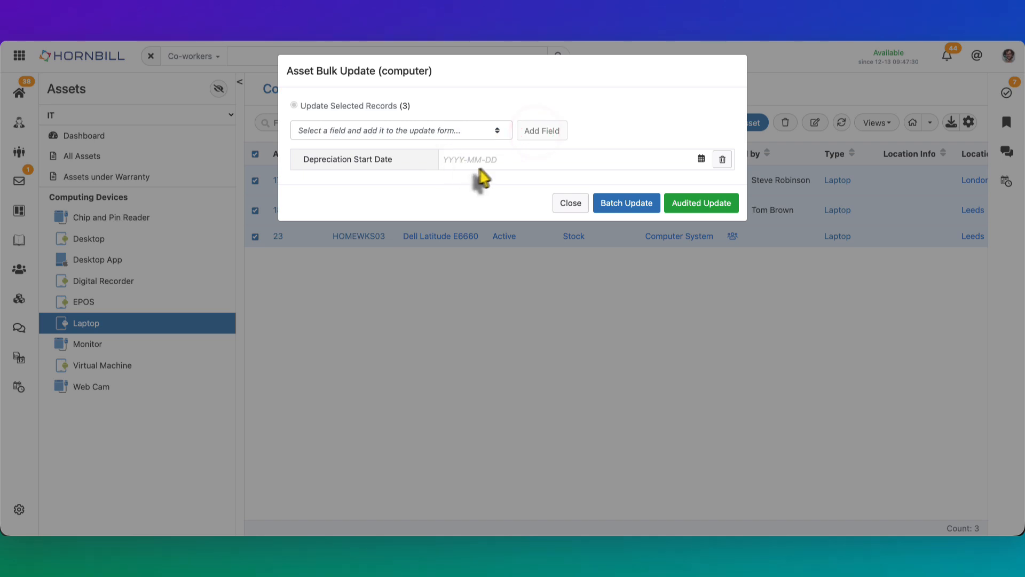
- Set the bulk Depreciation Start Date to 2026-05-12 and run it as an audited update
{"action": "left_click", "coordinate": [701, 159]}
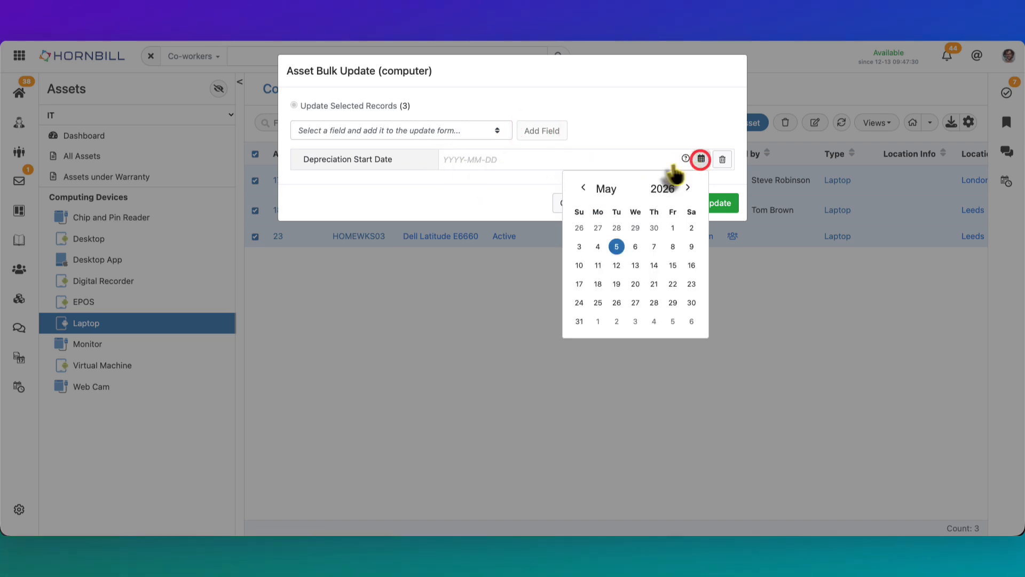
{"action": "left_click", "coordinate": [616, 268]}
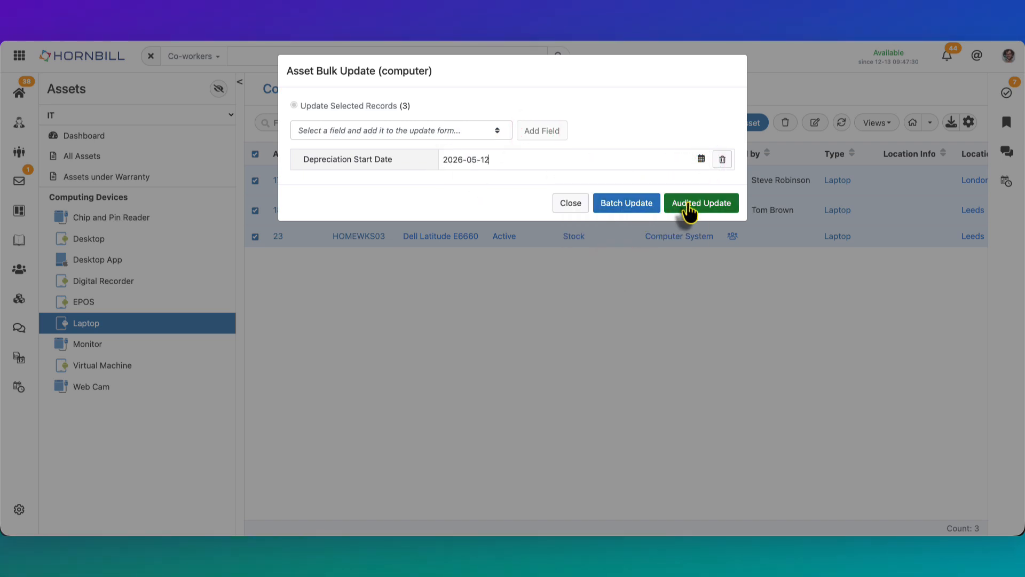
{"action": "left_click", "coordinate": [688, 204]}
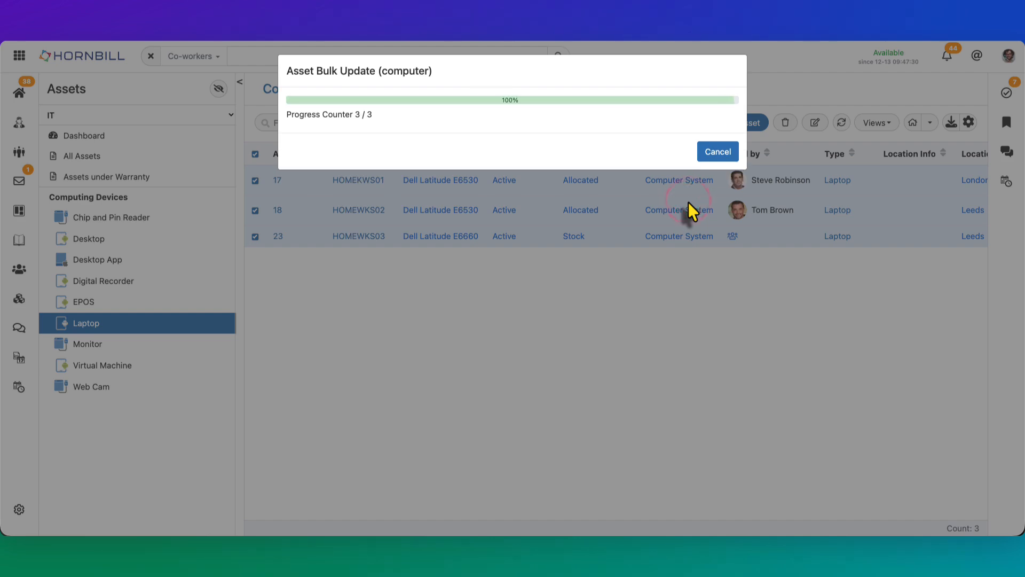